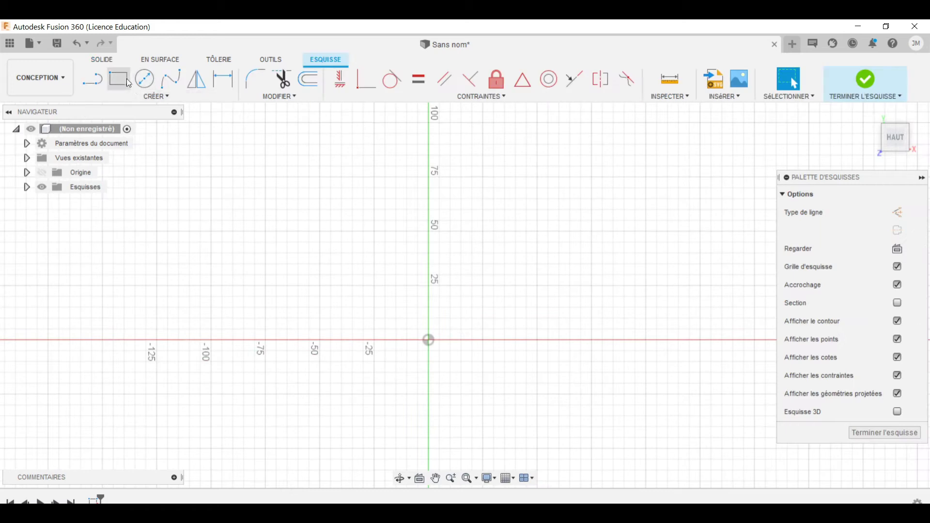
# Sketch a circle with a 38 mm diameter centred on the origin and finish the sketch
pyautogui.click(144, 79)
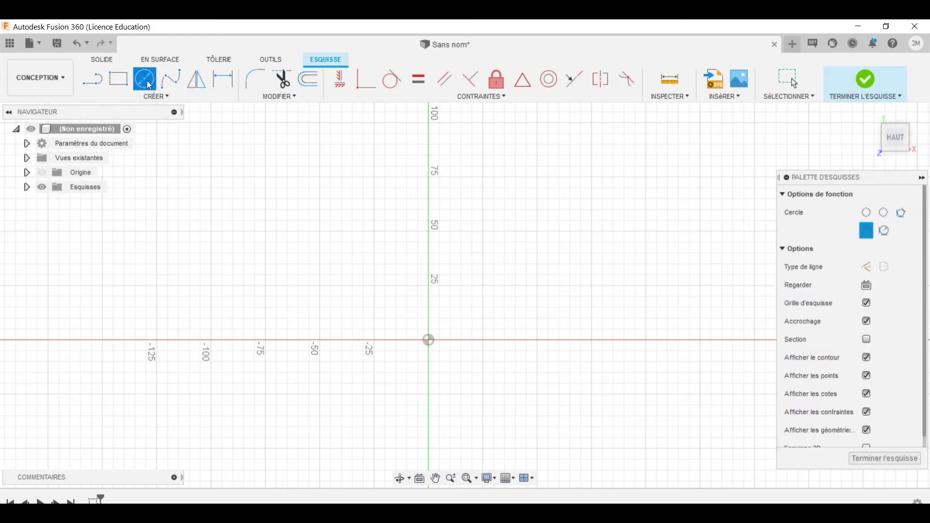
pyautogui.click(429, 339)
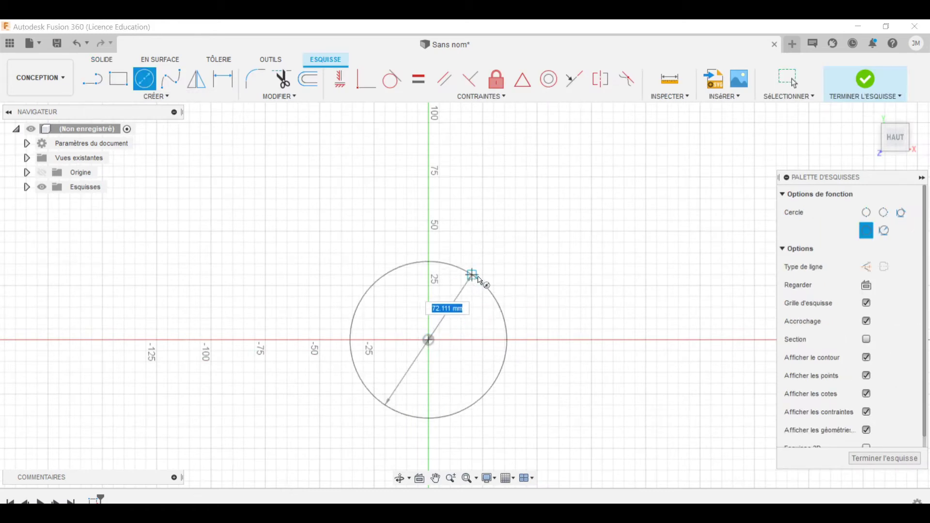
pyautogui.write('38')
pyautogui.press('Return')
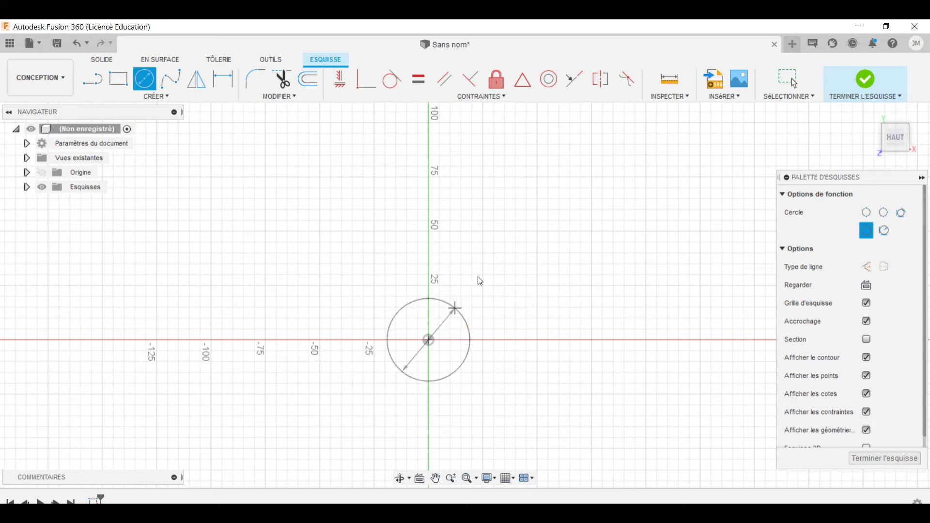
pyautogui.click(864, 85)
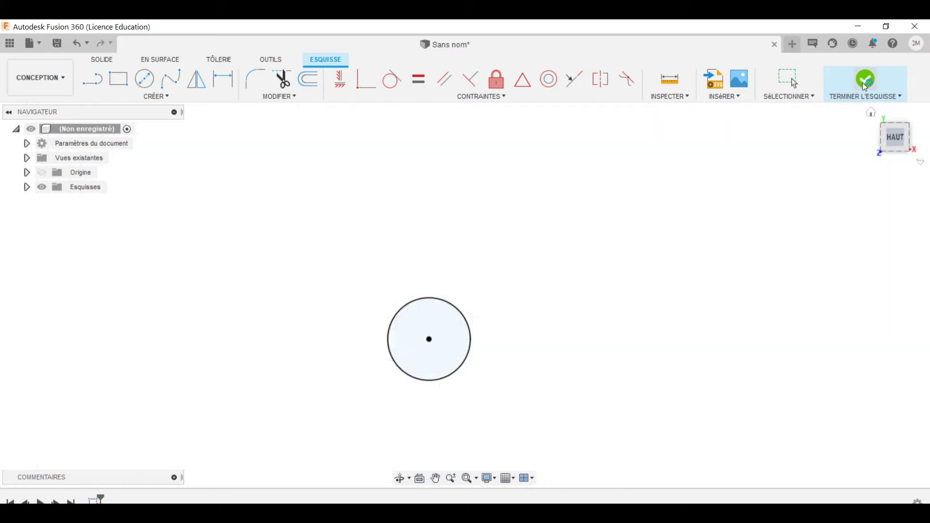
# Extrude the circular profile 150 mm as a new body
pyautogui.click(481, 304)
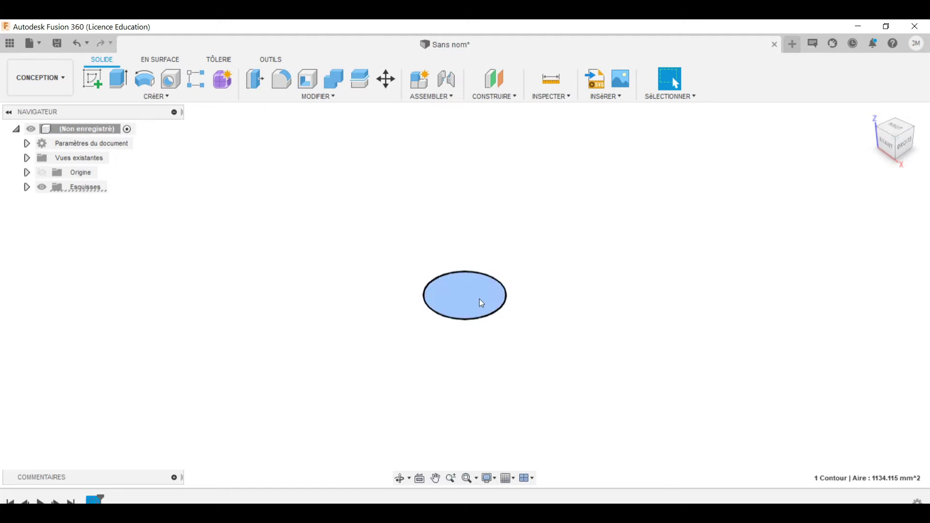
pyautogui.click(121, 88)
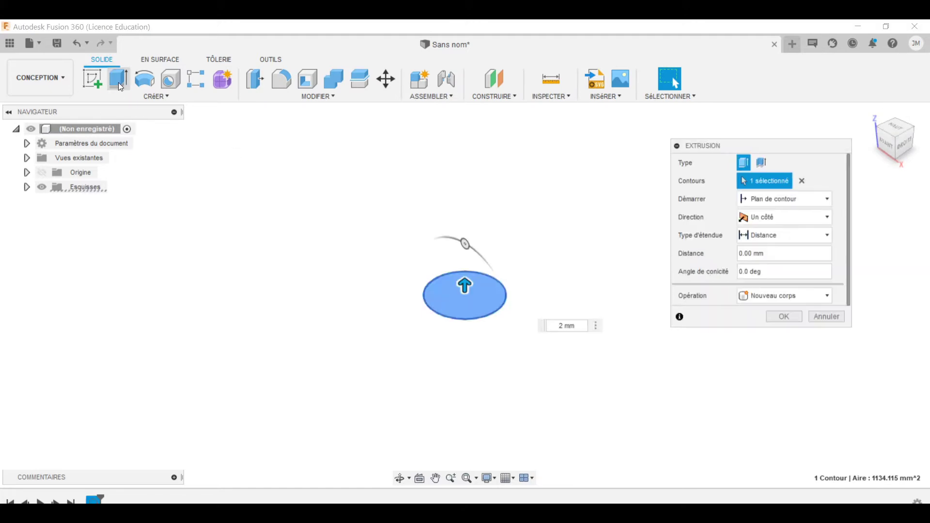
pyautogui.write('150')
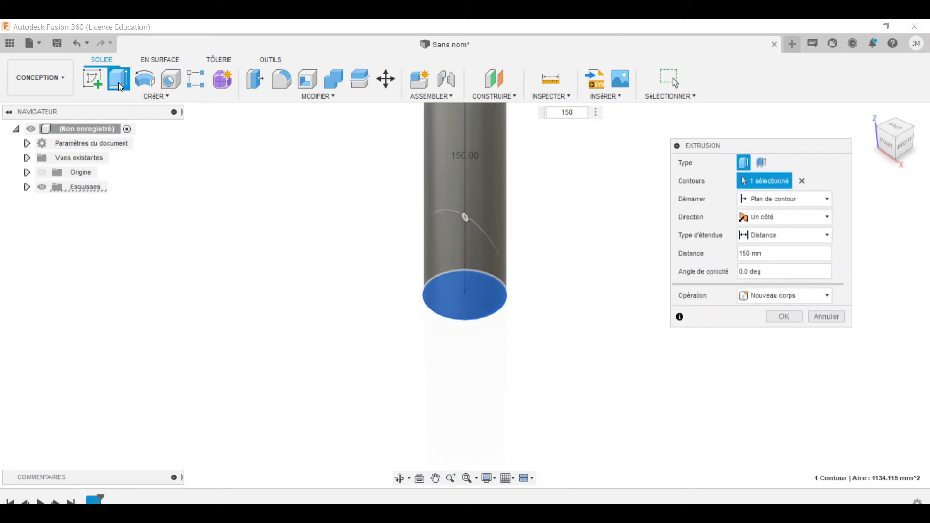
pyautogui.press('Return')
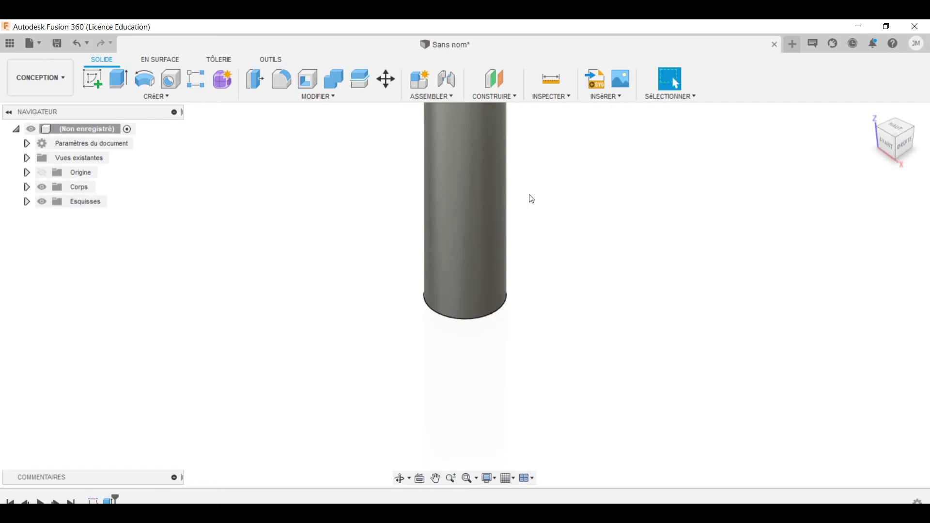
# Create a sketch on the cylinder's top face
pyautogui.scroll(-5, 531, 198)
pyautogui.scroll(4, 535, 129)
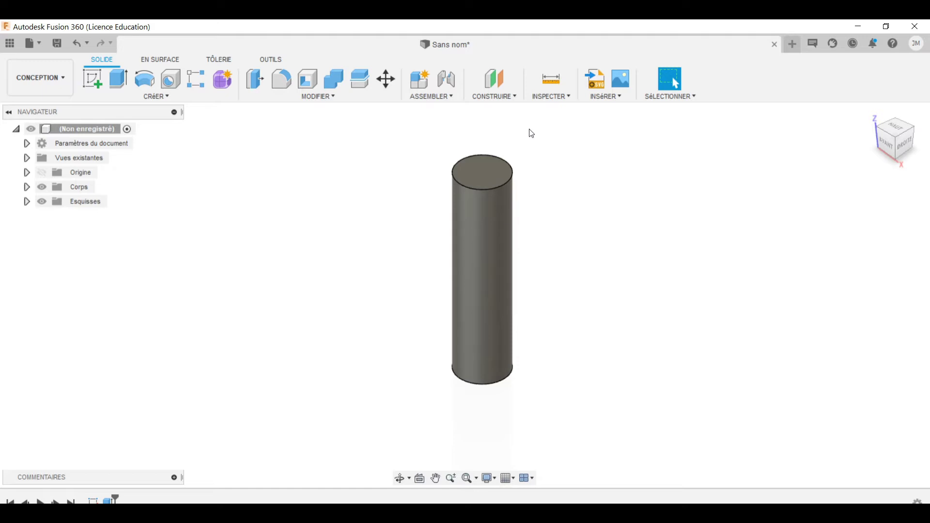
pyautogui.scroll(2, 588, 219)
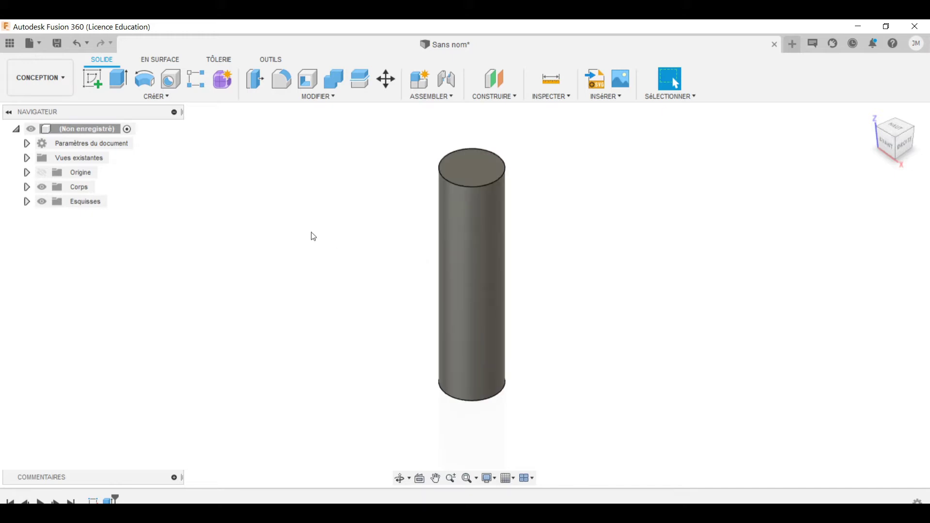
pyautogui.click(480, 170)
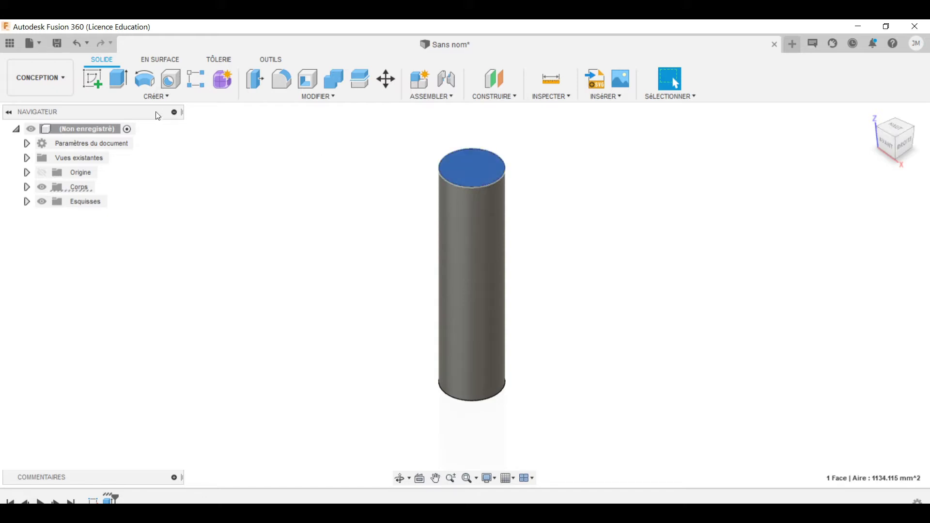
pyautogui.click(94, 83)
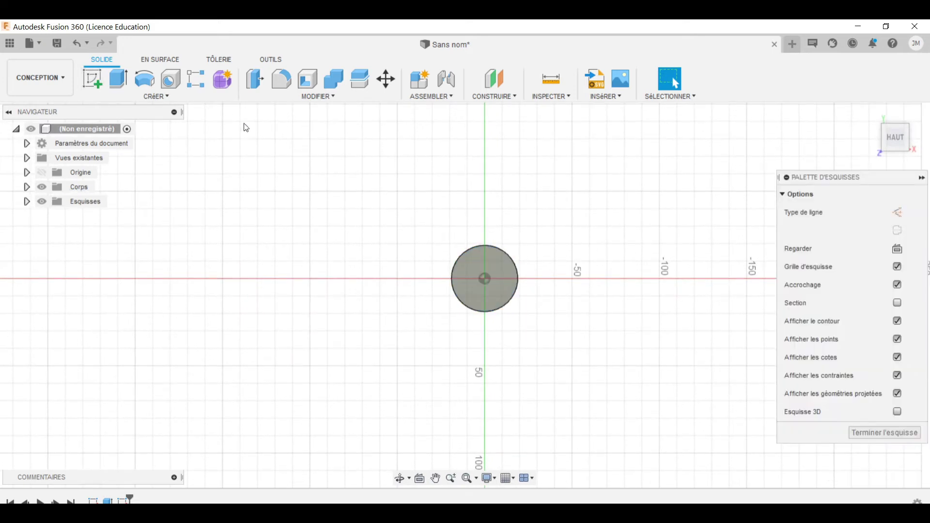
pyautogui.press('c')
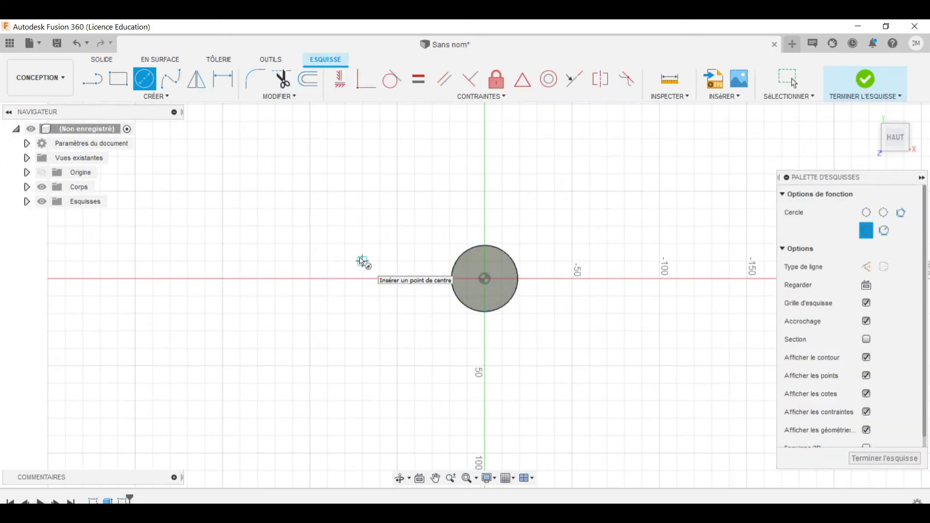
pyautogui.press('Escape')
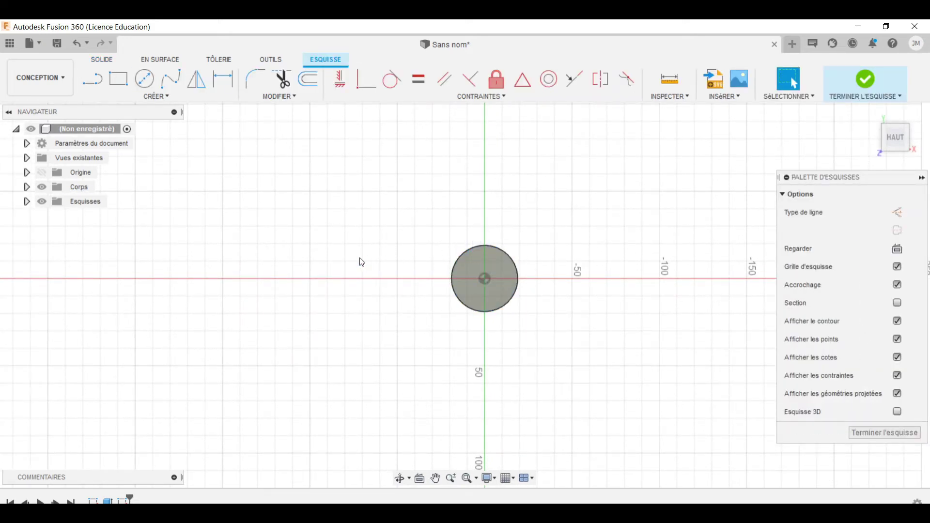
# Offset the top face's circular edge outward by 4 mm and finish the sketch
pyautogui.press('o')
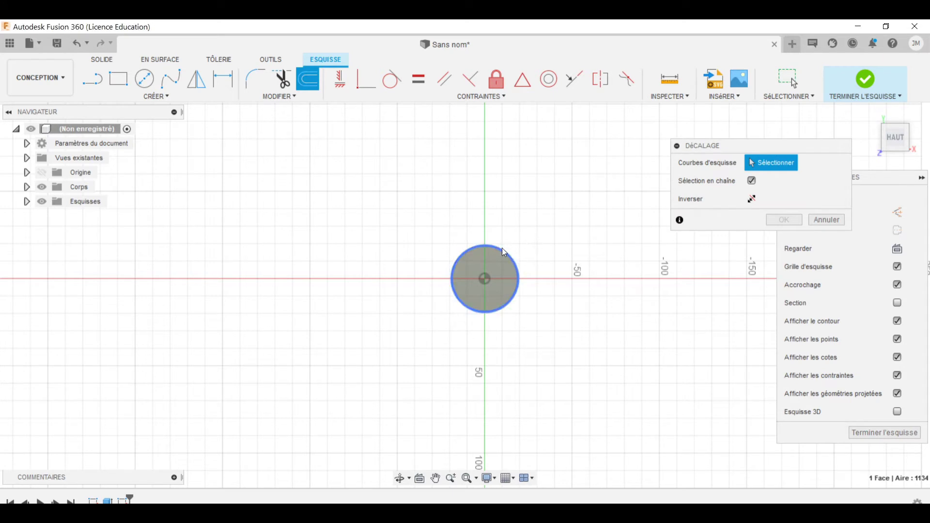
pyautogui.click(504, 252)
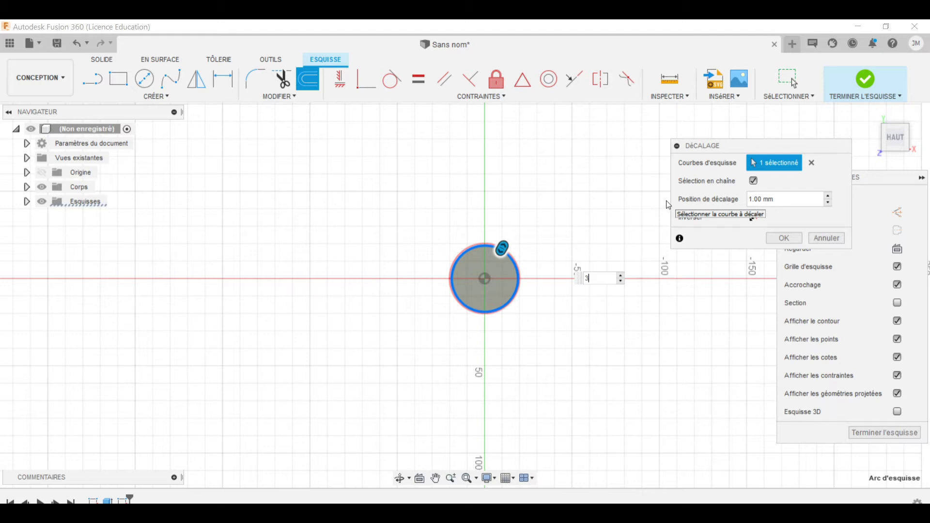
pyautogui.write('3')
pyautogui.press('BackSpace')
pyautogui.write('4')
pyautogui.press('Return')
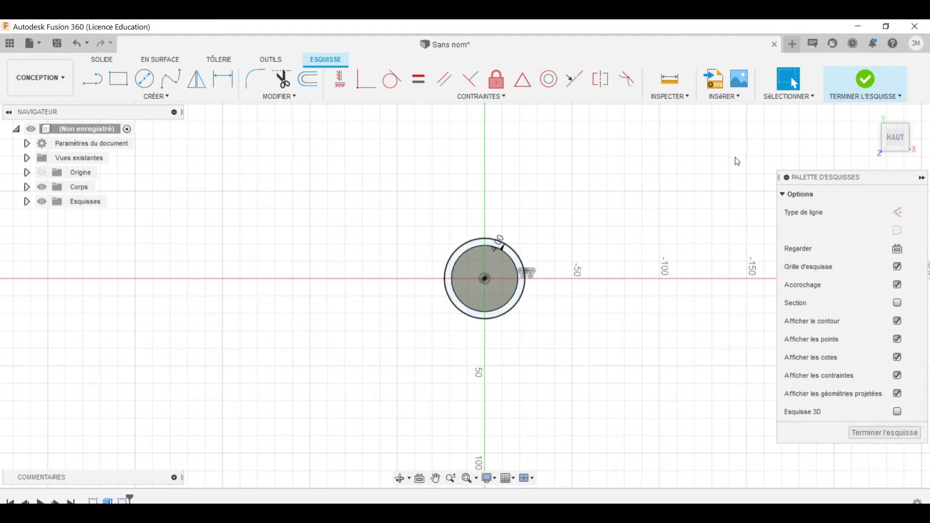
pyautogui.click(890, 113)
pyautogui.click(866, 79)
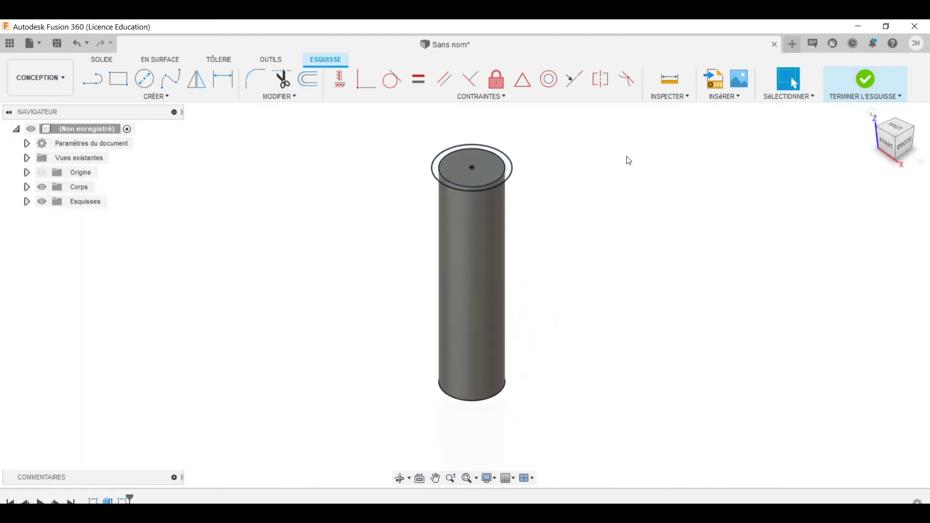
# Extrude the ring profile around the cylinder's top by -3 mm, joining it to the cylinder
pyautogui.scroll(5, 461, 138)
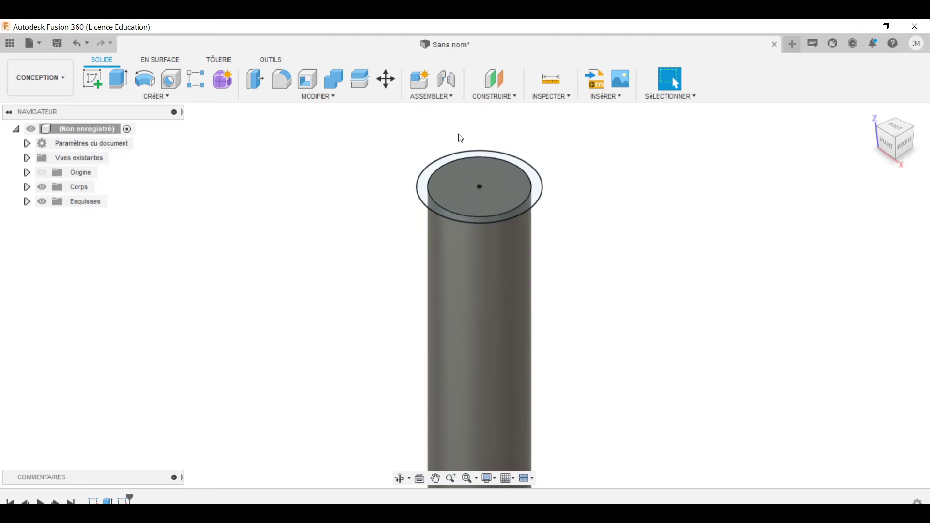
pyautogui.click(397, 229)
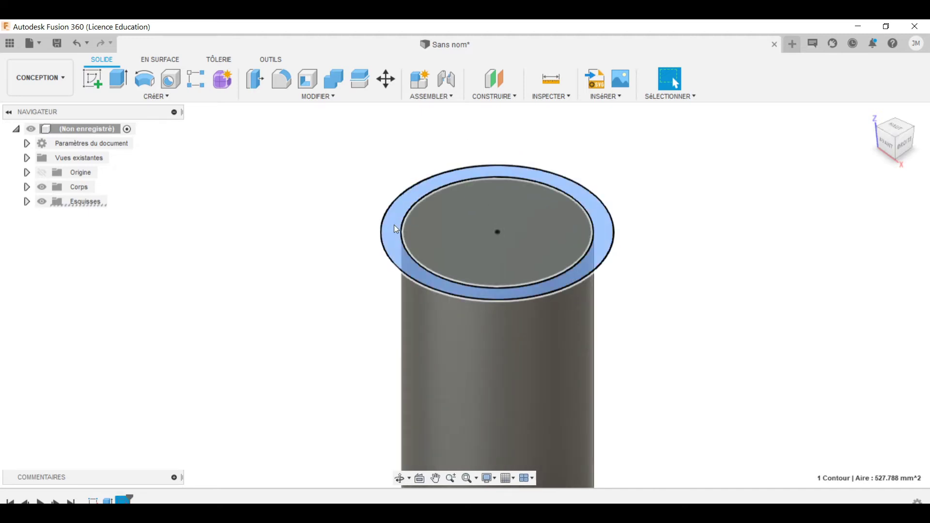
pyautogui.click(119, 78)
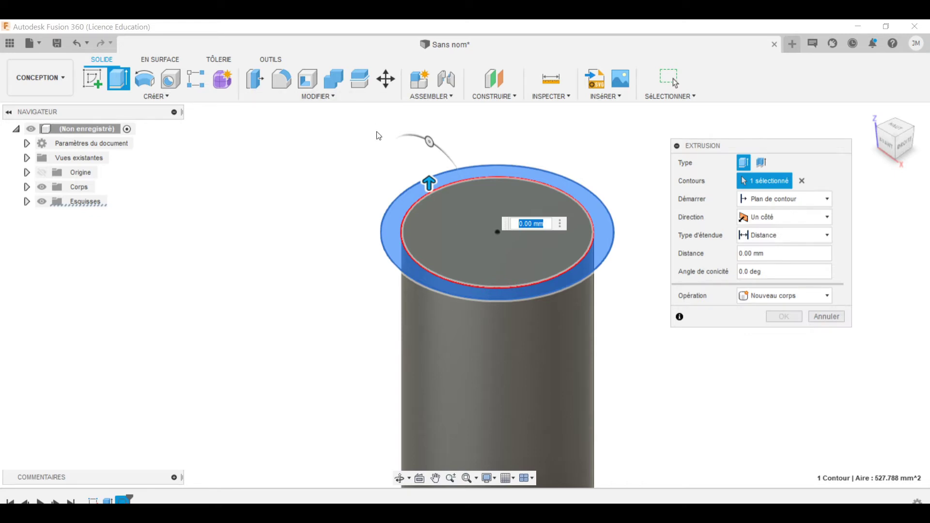
pyautogui.moveTo(429, 183); pyautogui.dragTo(415, 217)
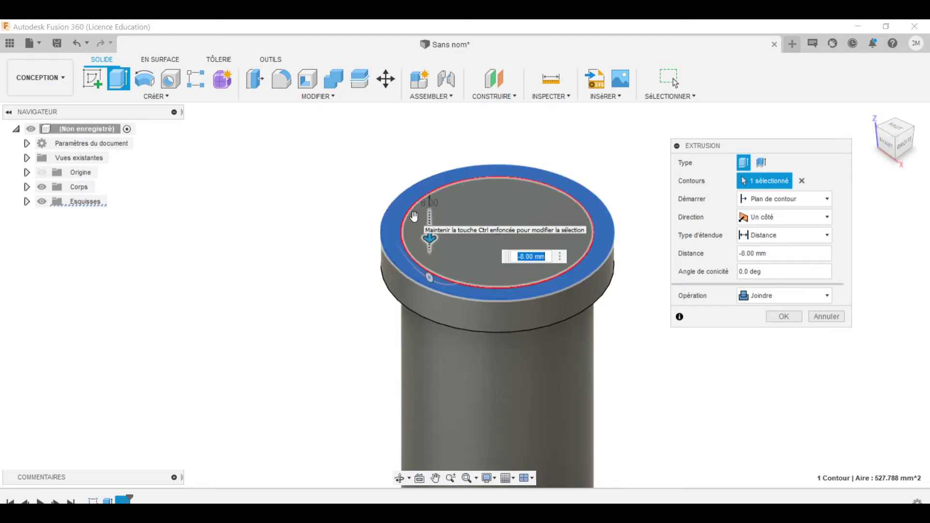
pyautogui.write('-3')
pyautogui.press('Return')
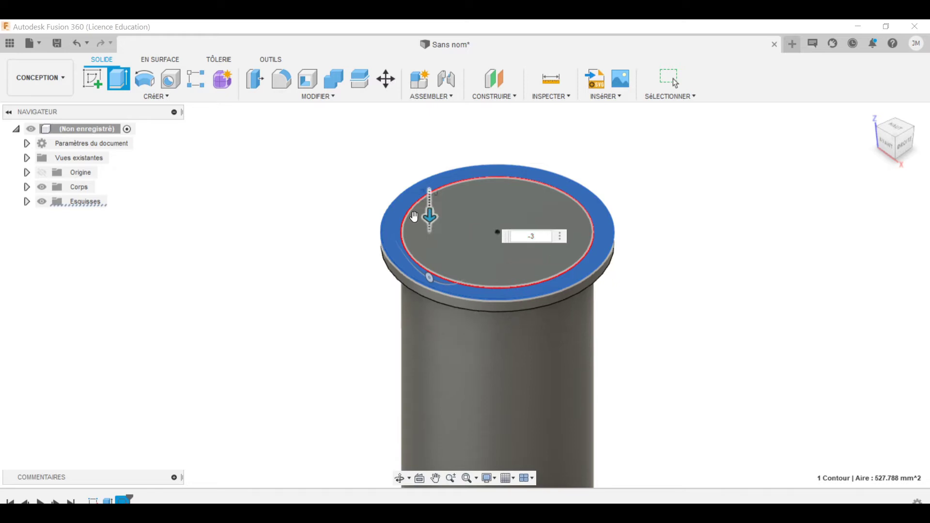
# Edit the ring's extrusion and set its distance to 3 mm
pyautogui.doubleClick(139, 500)
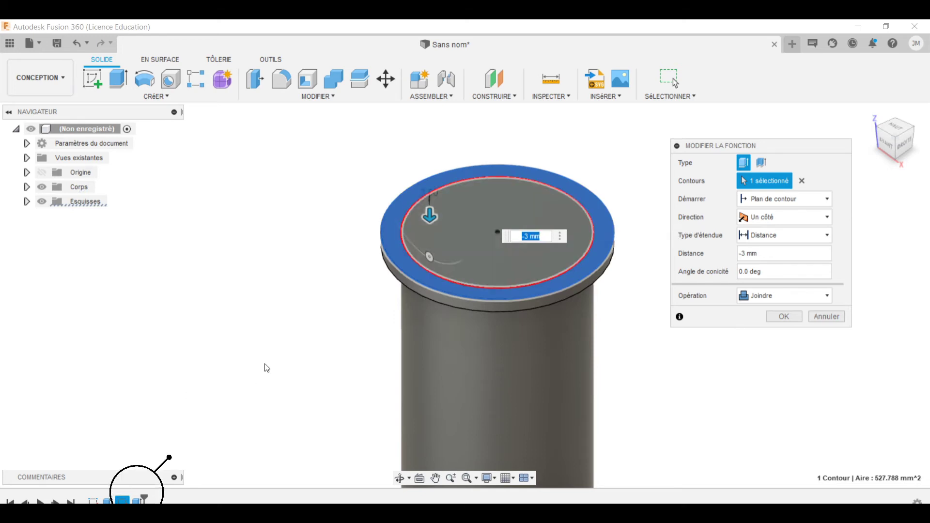
pyautogui.write('3')
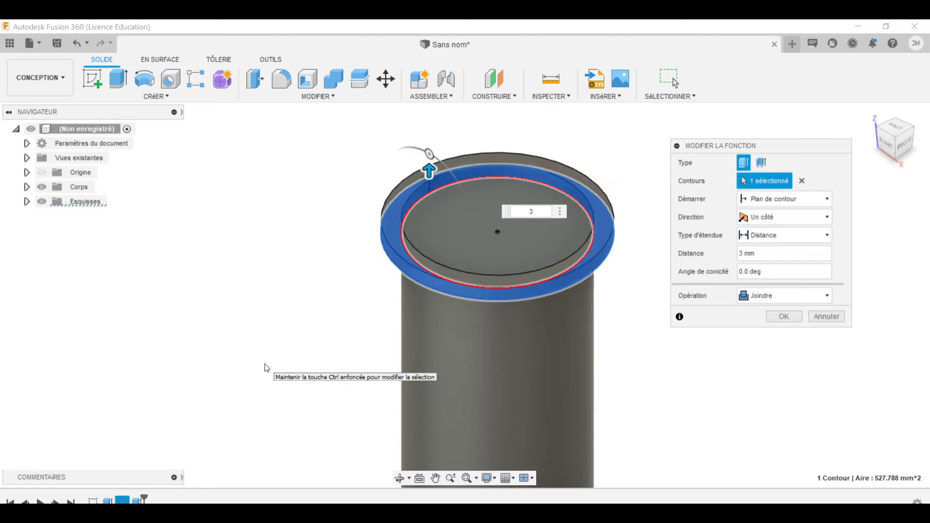
pyautogui.click(789, 319)
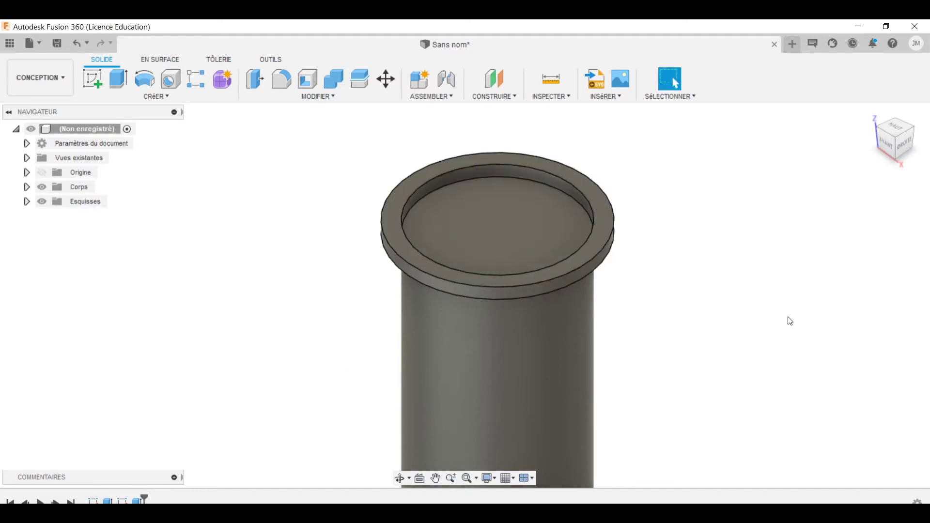
# Edit the ring's extrusion so it starts from an offset of -53 mm relative to its profile plane
pyautogui.scroll(-5, 795, 235)
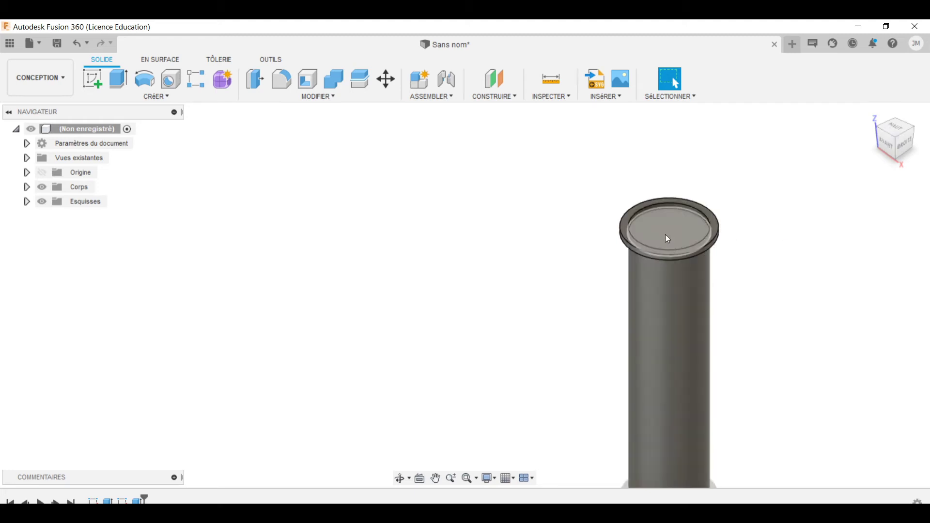
pyautogui.scroll(-3, 828, 198)
pyautogui.scroll(2, 829, 197)
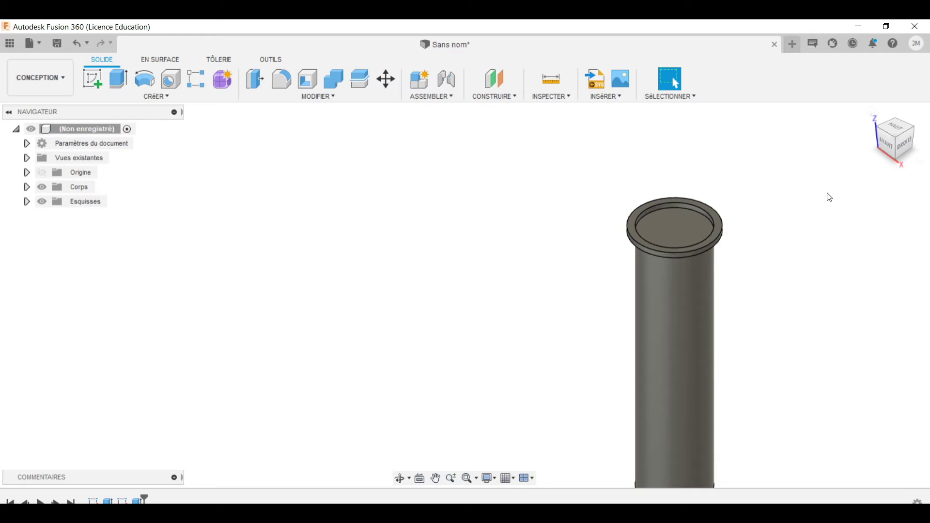
pyautogui.scroll(2, 830, 197)
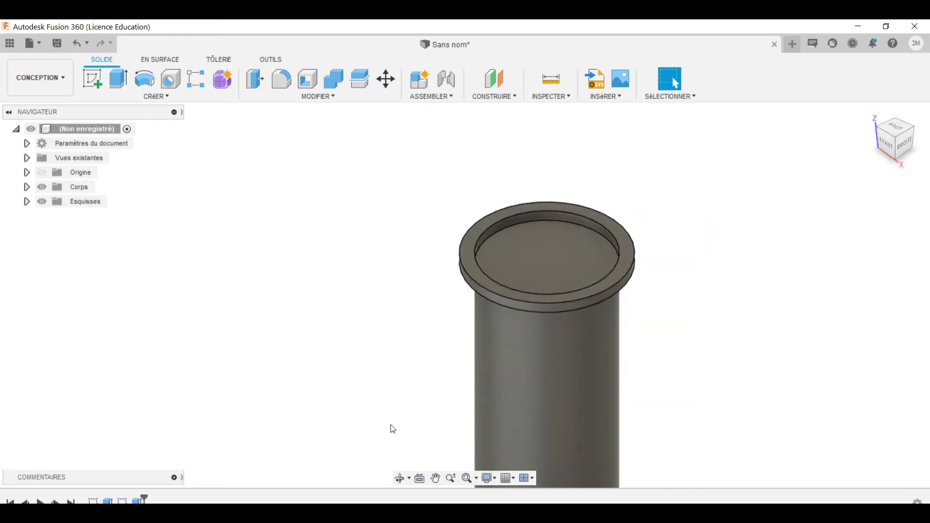
pyautogui.doubleClick(139, 502)
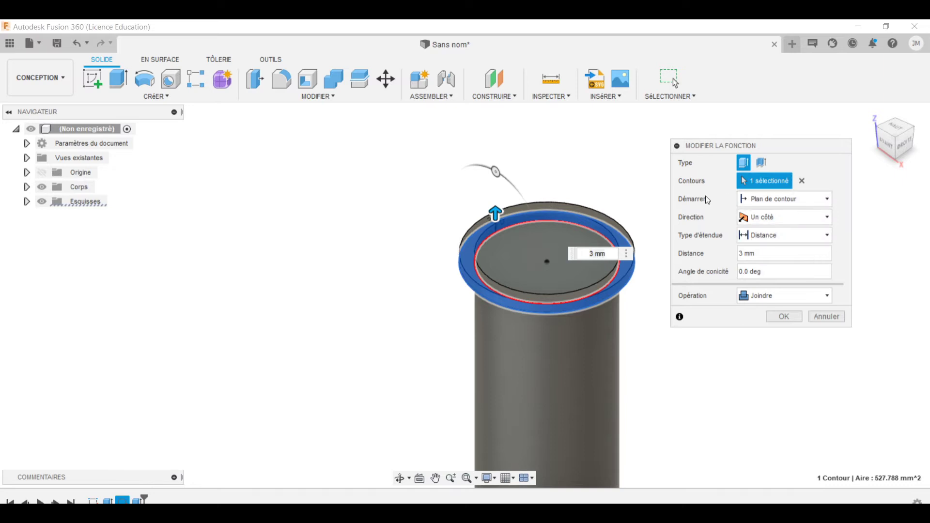
pyautogui.click(815, 202)
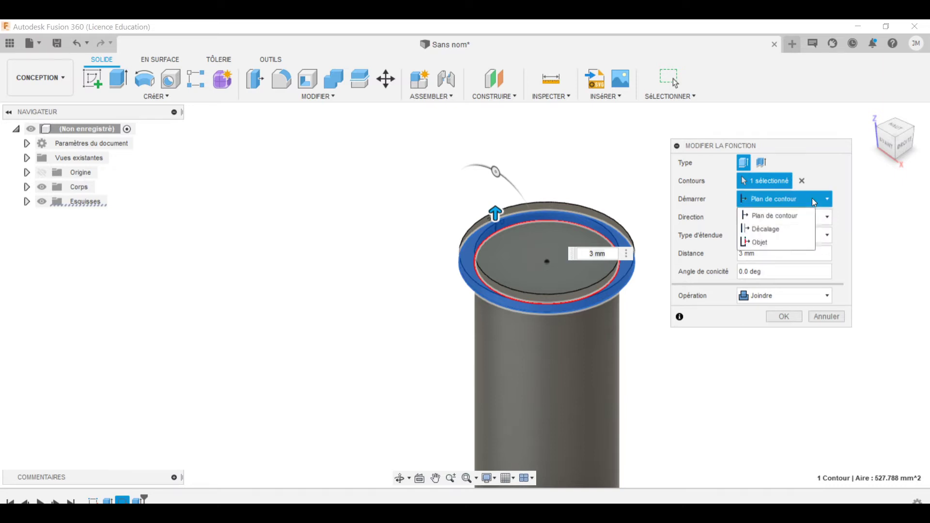
pyautogui.click(774, 229)
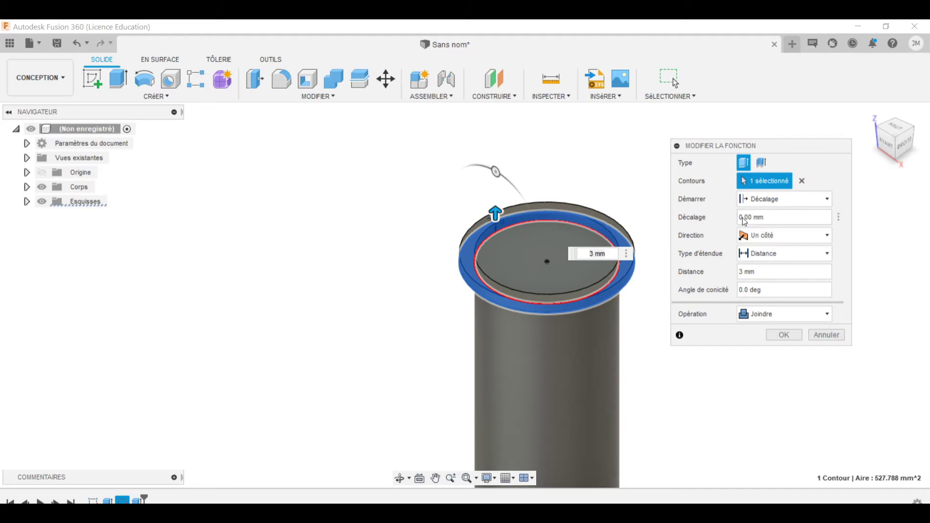
pyautogui.moveTo(745, 221); pyautogui.dragTo(728, 225)
pyautogui.write('50')
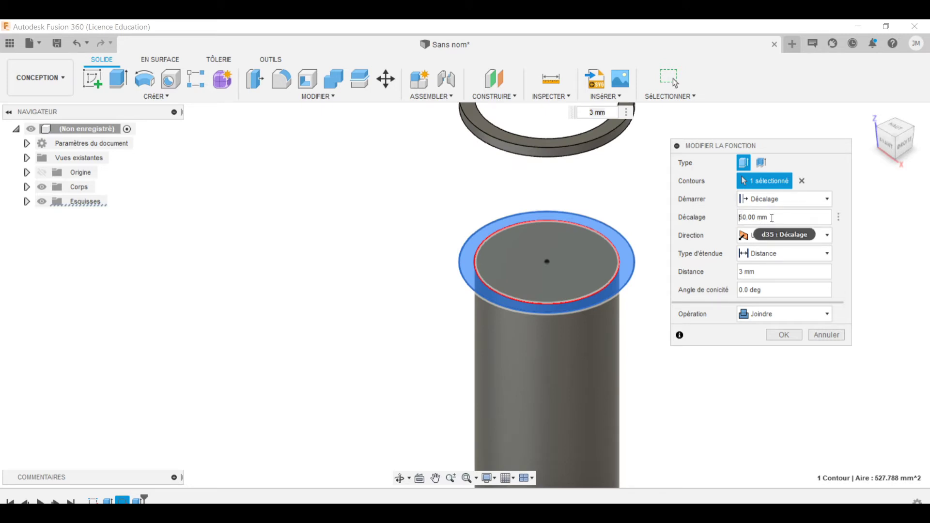
pyautogui.write('-')
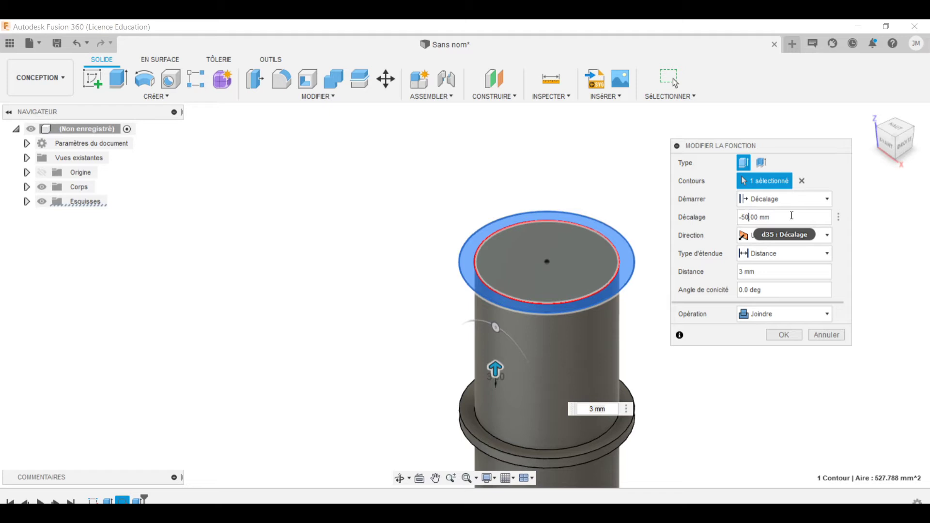
pyautogui.press('BackSpace')
pyautogui.write('3')
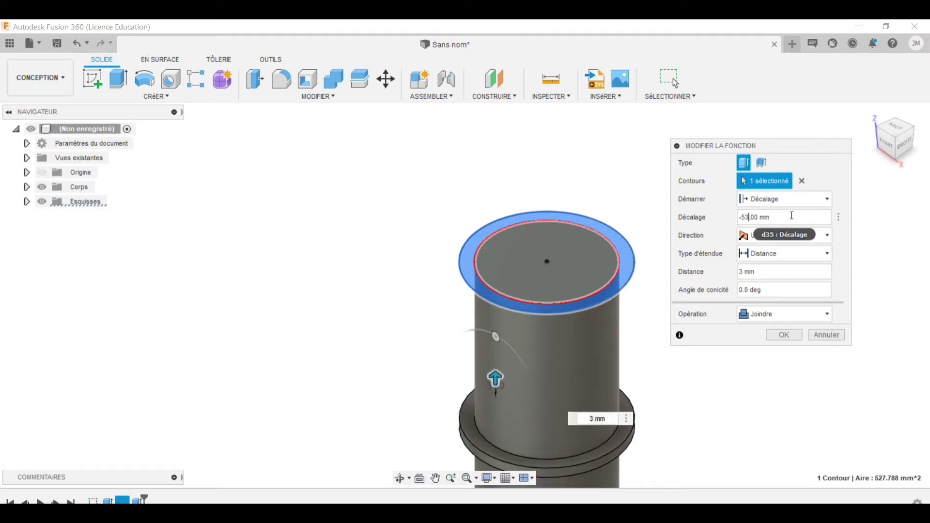
pyautogui.click(788, 335)
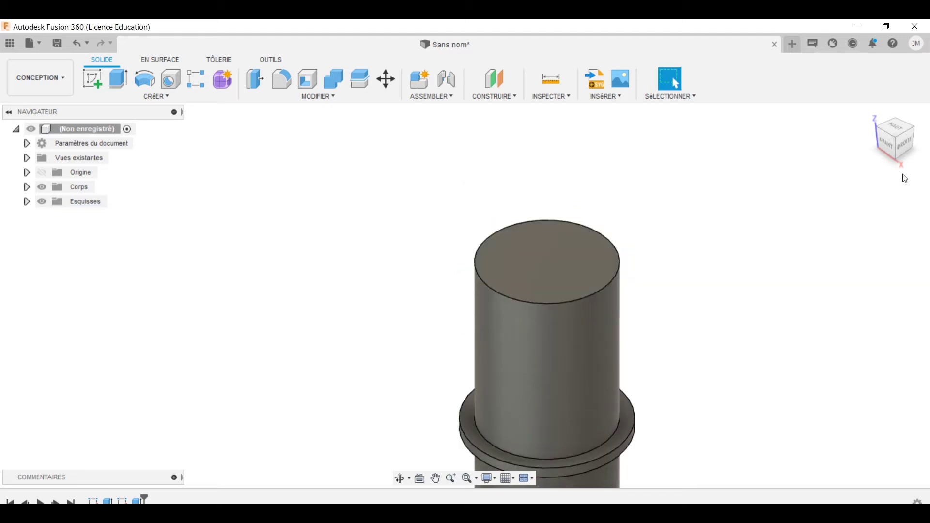
# Create a construction plane tangent to the cylinder's side face above the collar, at an angle of 90 degrees
pyautogui.scroll(-3, 787, 207)
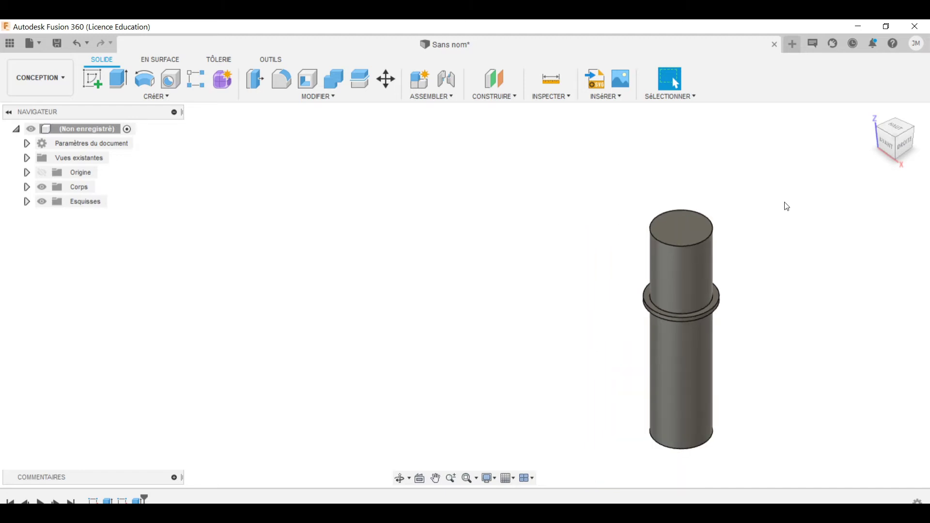
pyautogui.scroll(3, 787, 207)
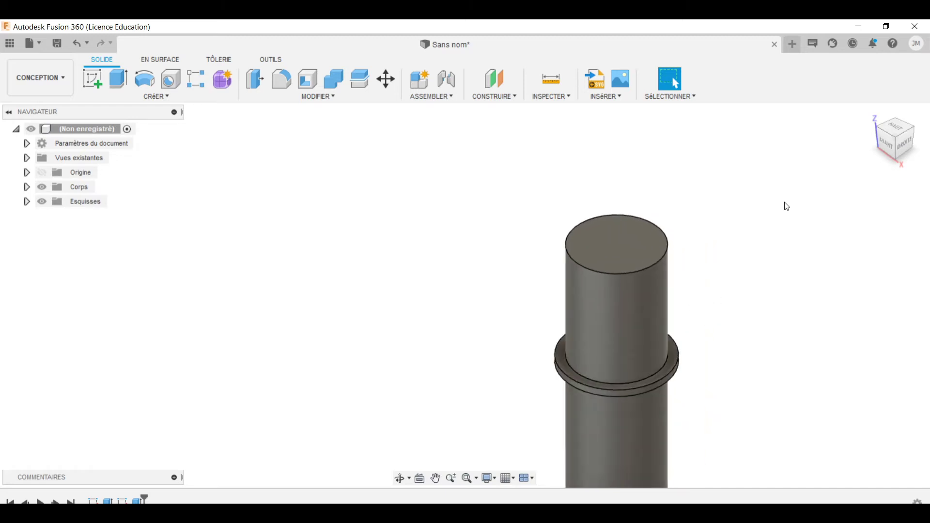
pyautogui.scroll(-3, 787, 207)
pyautogui.scroll(-2, 788, 207)
pyautogui.moveTo(895, 147); pyautogui.dragTo(850, 138)
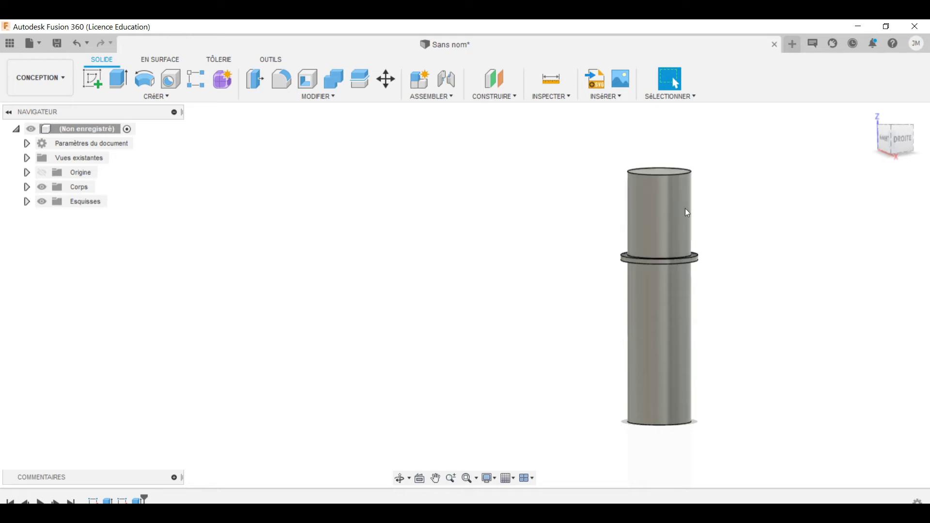
pyautogui.click(510, 96)
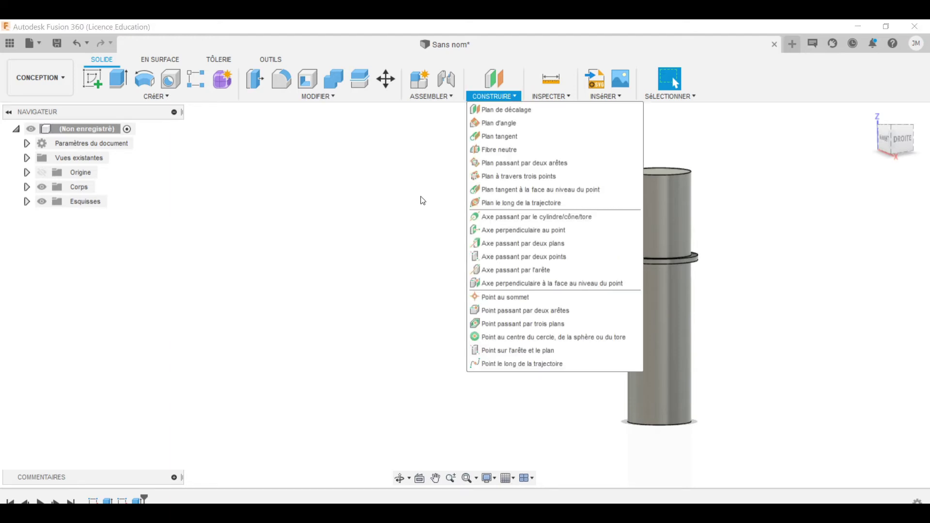
pyautogui.click(514, 139)
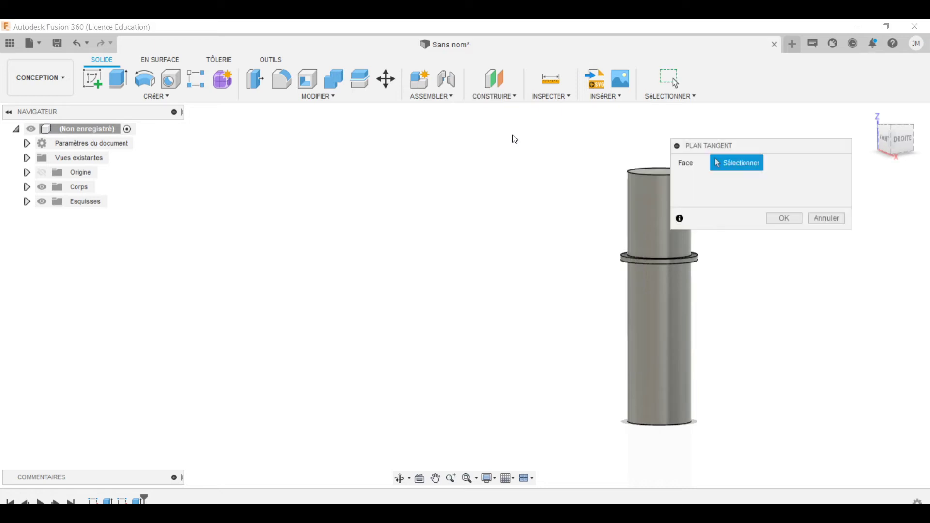
pyautogui.click(650, 225)
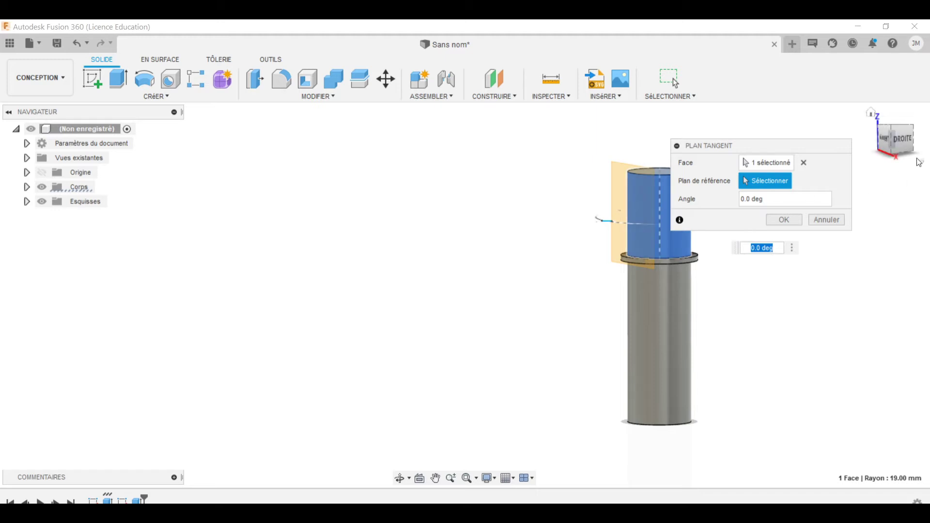
pyautogui.moveTo(905, 139); pyautogui.dragTo(900, 168)
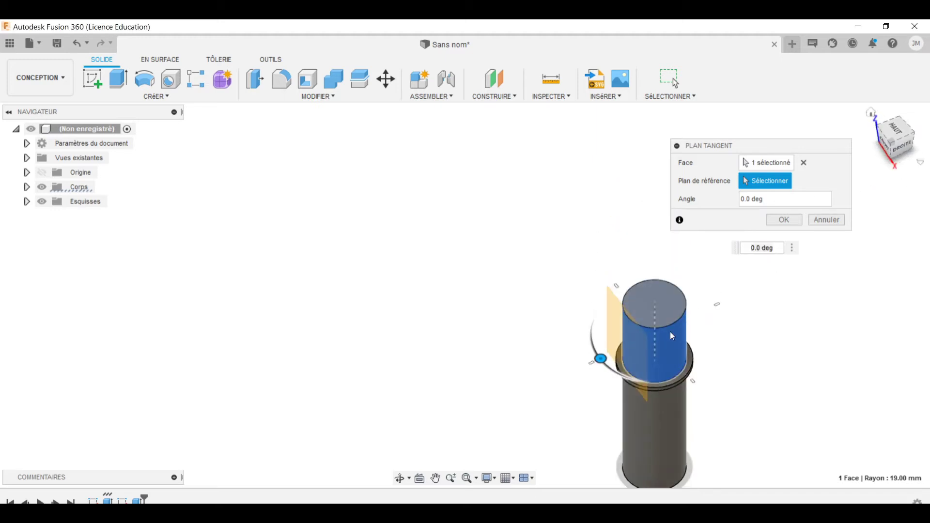
pyautogui.moveTo(601, 360); pyautogui.dragTo(654, 342)
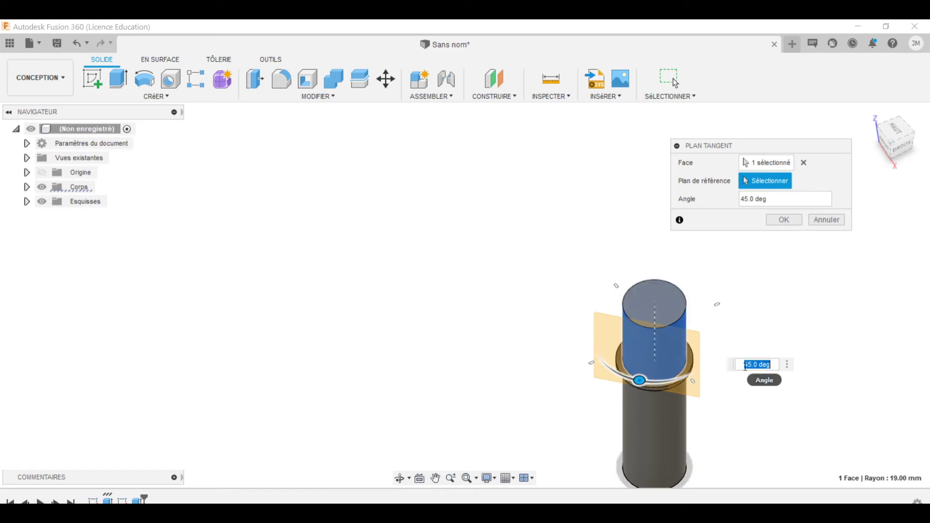
pyautogui.write('90')
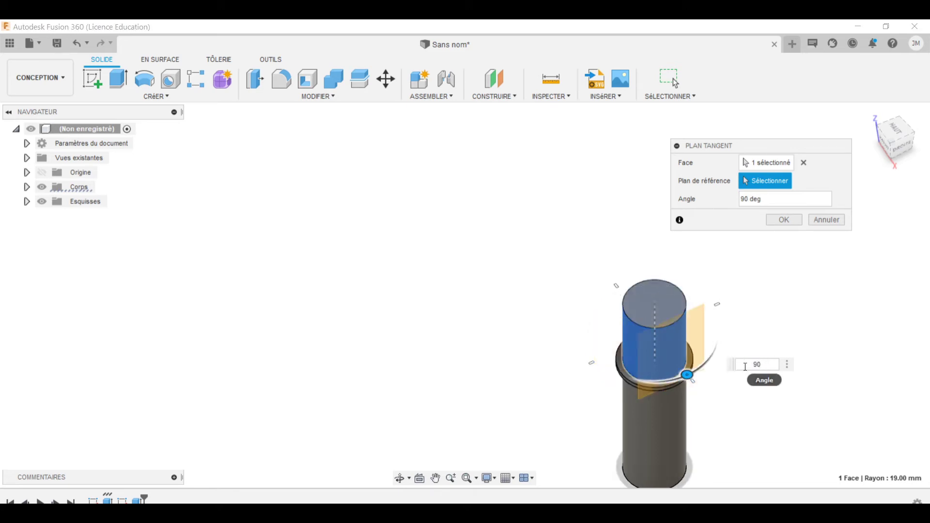
pyautogui.click(785, 220)
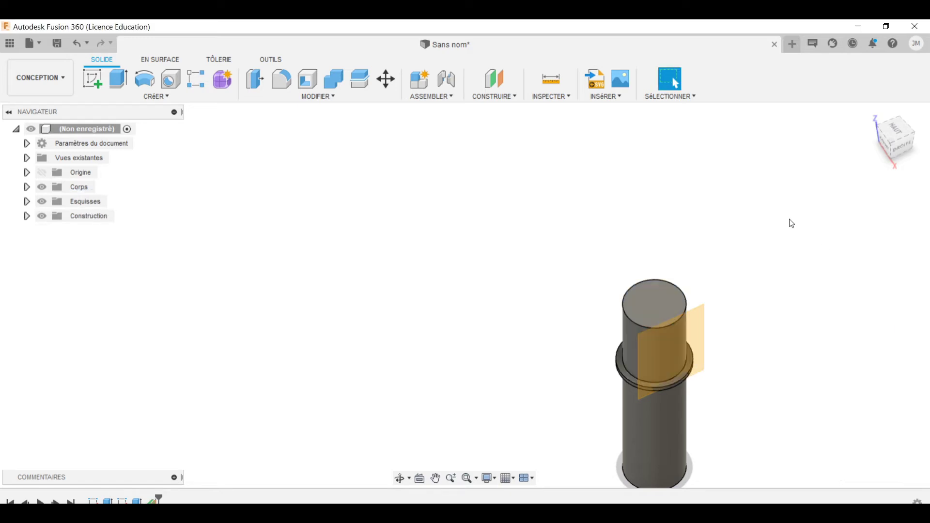
# Create a sketch on the tangent plane beside the cylinder's upper section
pyautogui.click(695, 338)
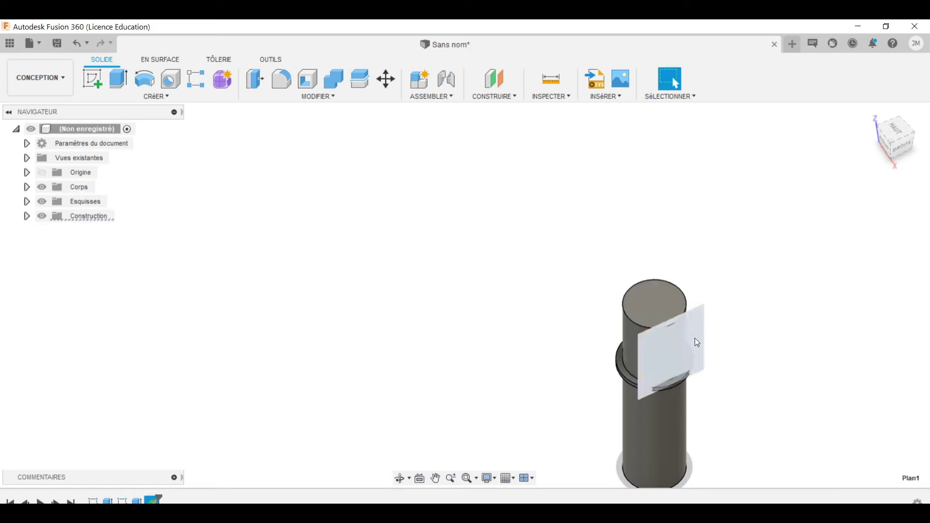
pyautogui.click(93, 78)
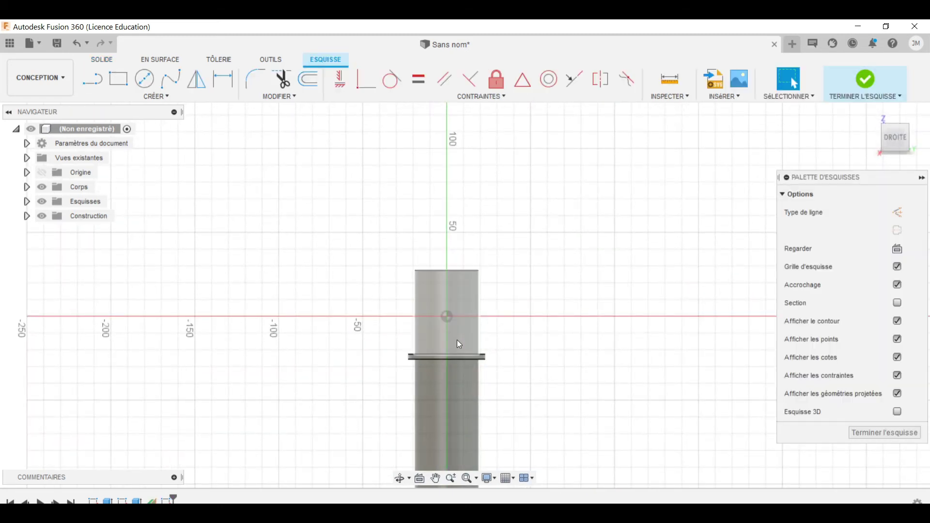
pyautogui.scroll(6, 458, 341)
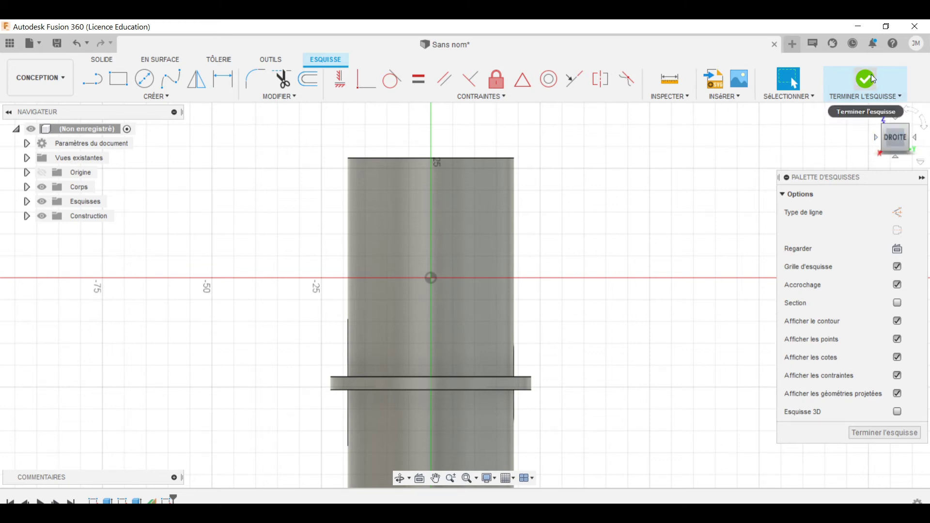
# Draw a vertical line about 50 mm long between the collar and the cylinder's top edge along its centre, and make it construction
pyautogui.click(92, 79)
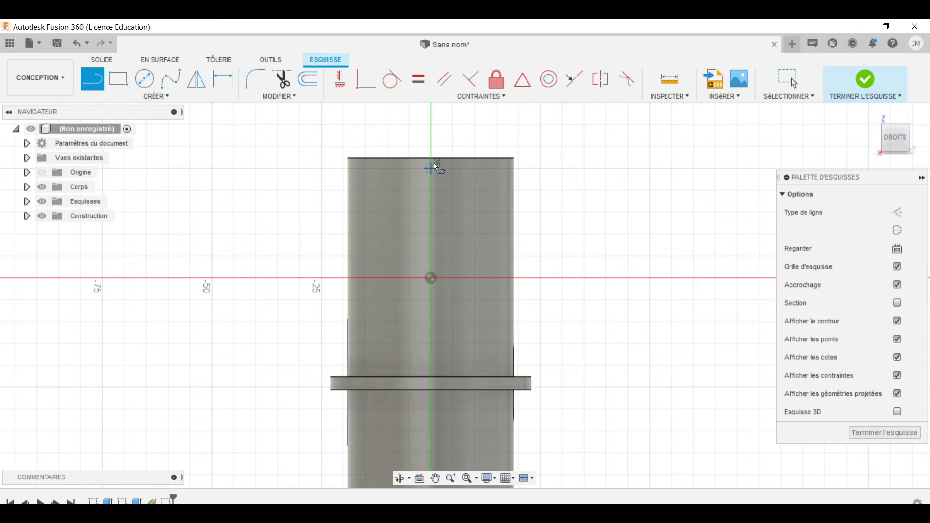
pyautogui.click(432, 158)
pyautogui.click(431, 377)
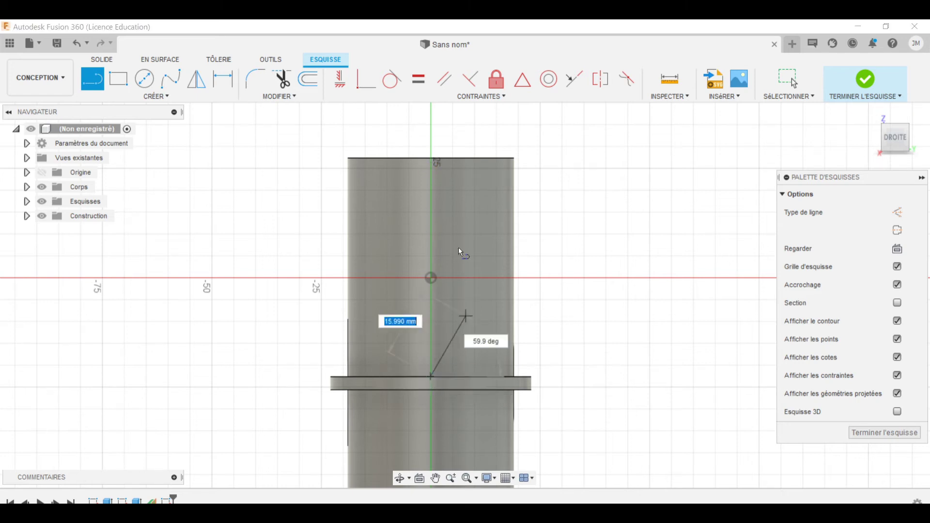
pyautogui.click(432, 158)
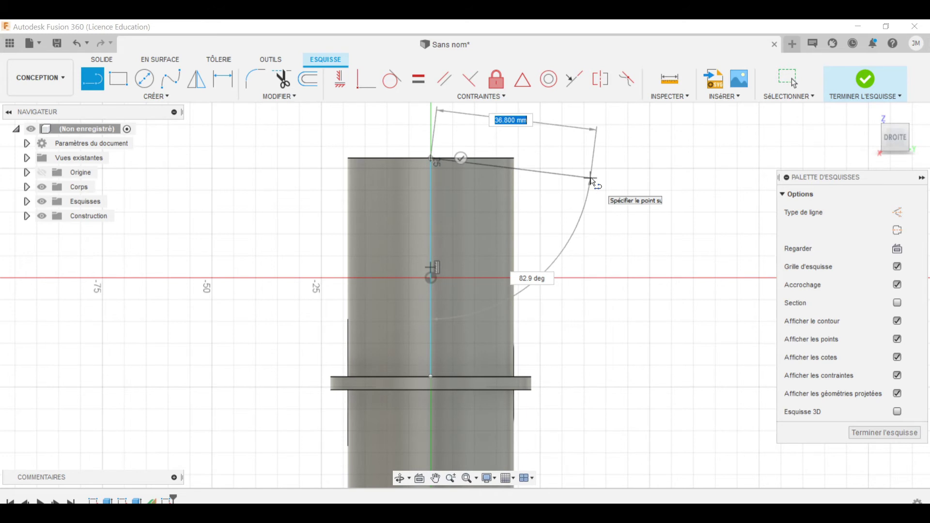
pyautogui.press('Escape')
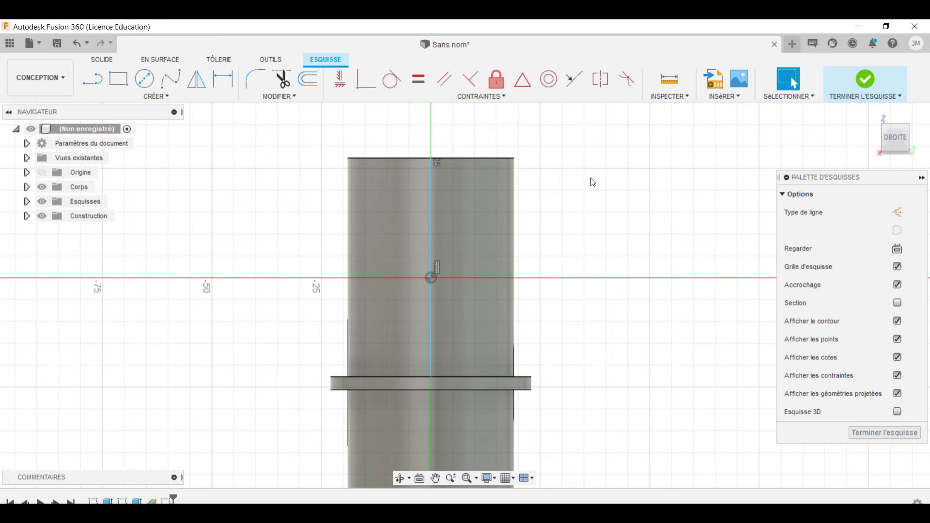
pyautogui.click(431, 211)
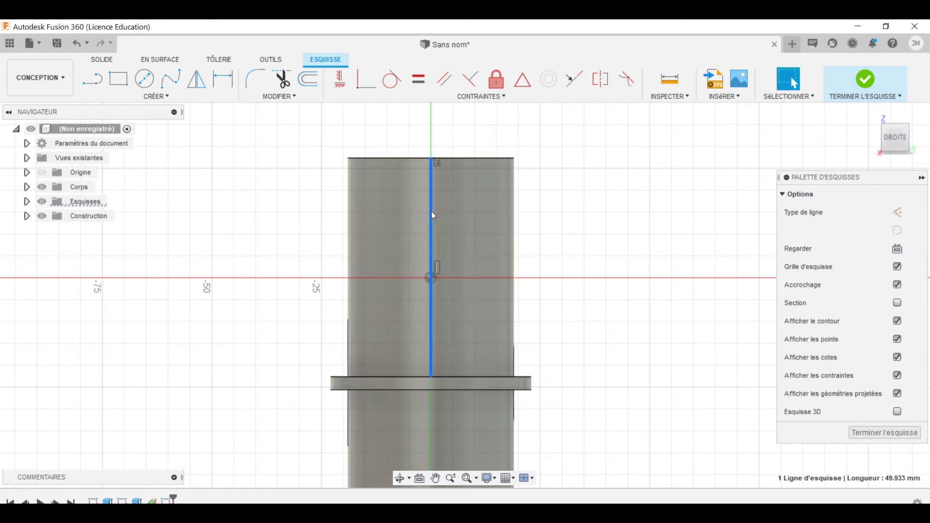
pyautogui.click(900, 213)
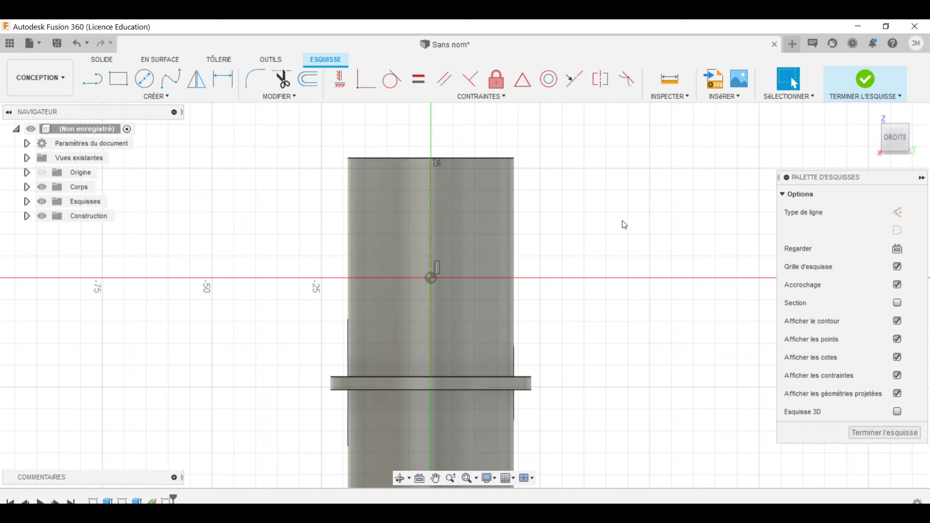
# Draw a centre rectangle 40 mm high and 6 mm wide on the midpoint of the vertical construction line
pyautogui.click(117, 85)
pyautogui.click(118, 84)
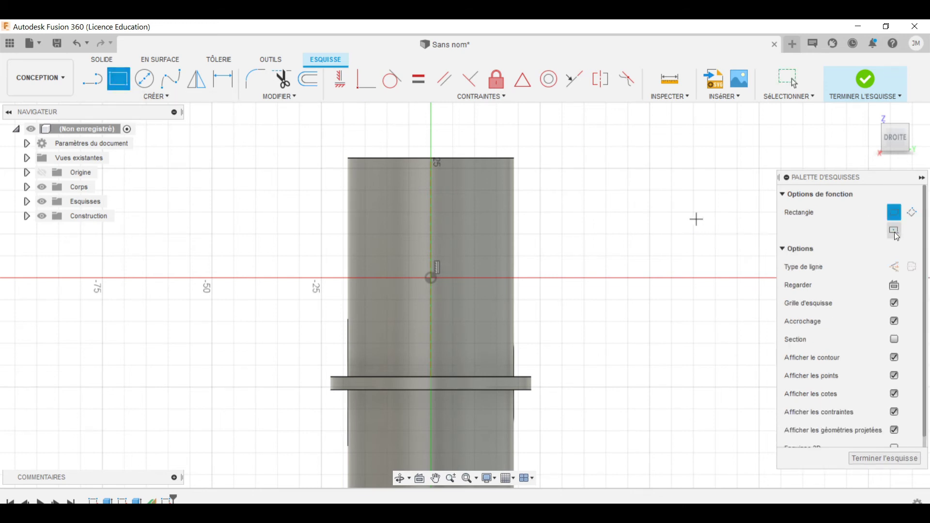
pyautogui.click(896, 230)
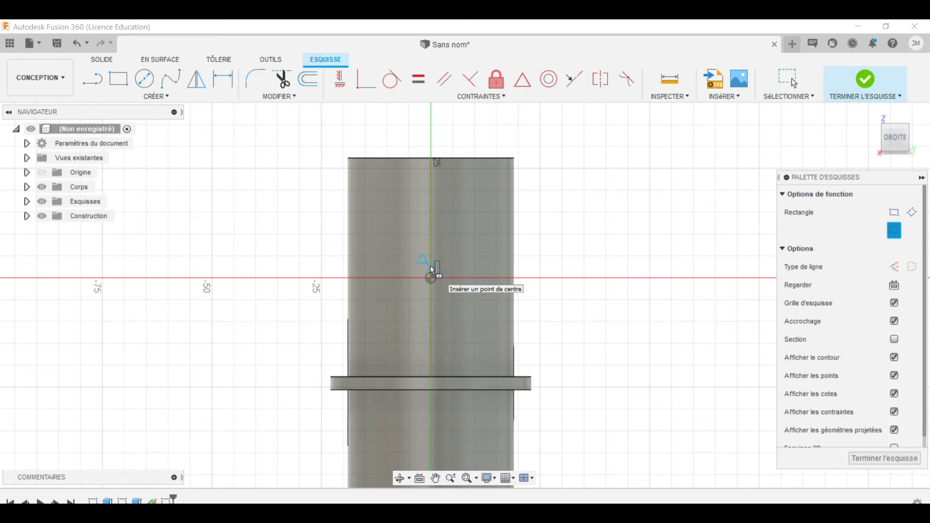
pyautogui.click(431, 268)
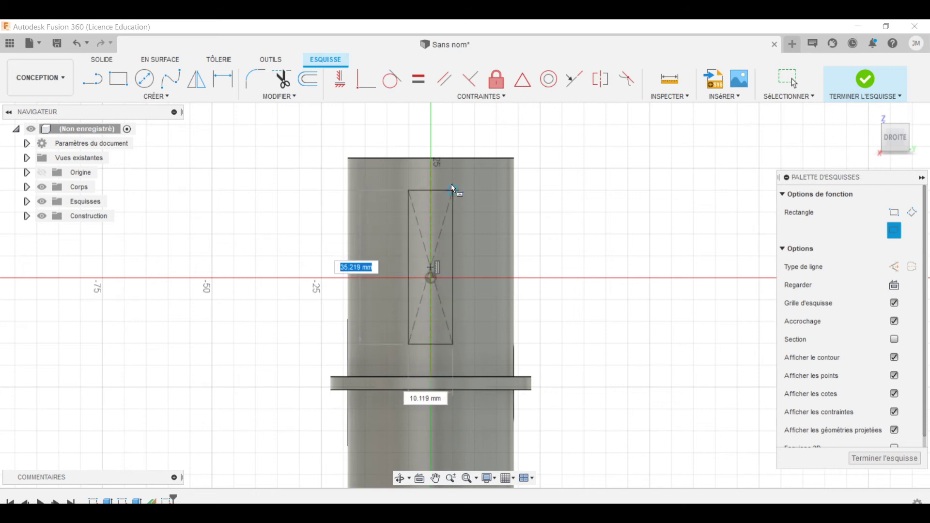
pyautogui.write('40')
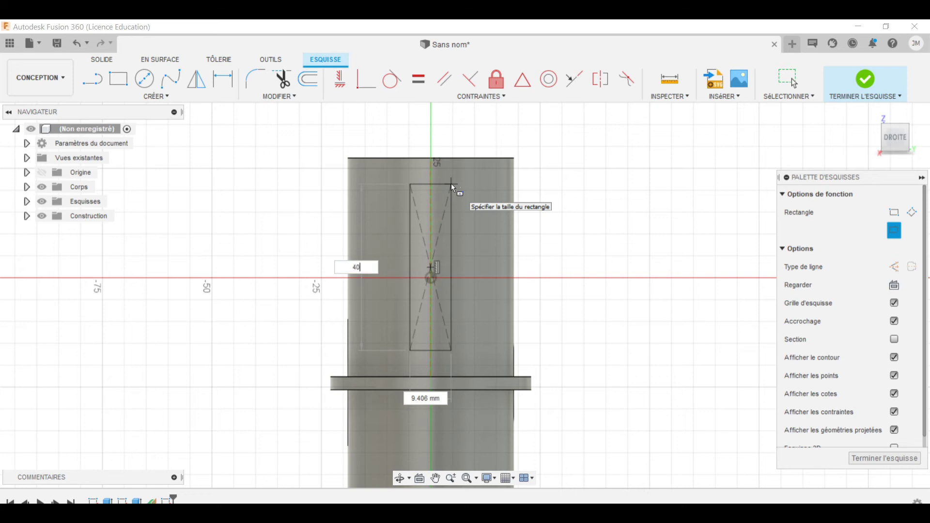
pyautogui.press('Tab')
pyautogui.press('Tab')
pyautogui.write('6')
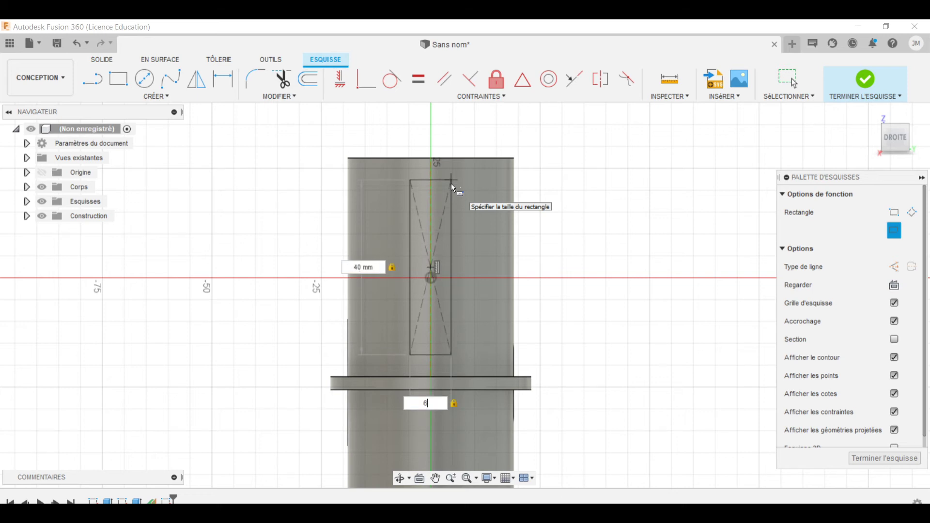
pyautogui.press('Return')
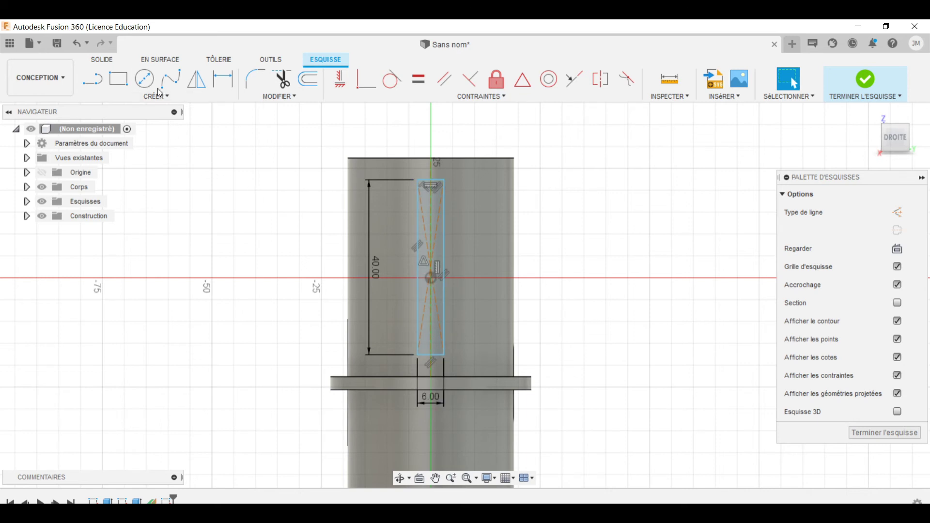
# Draw a three-tangent circle inside the rectangle's upper end, tangent to its left, top and right edges
pyautogui.click(146, 79)
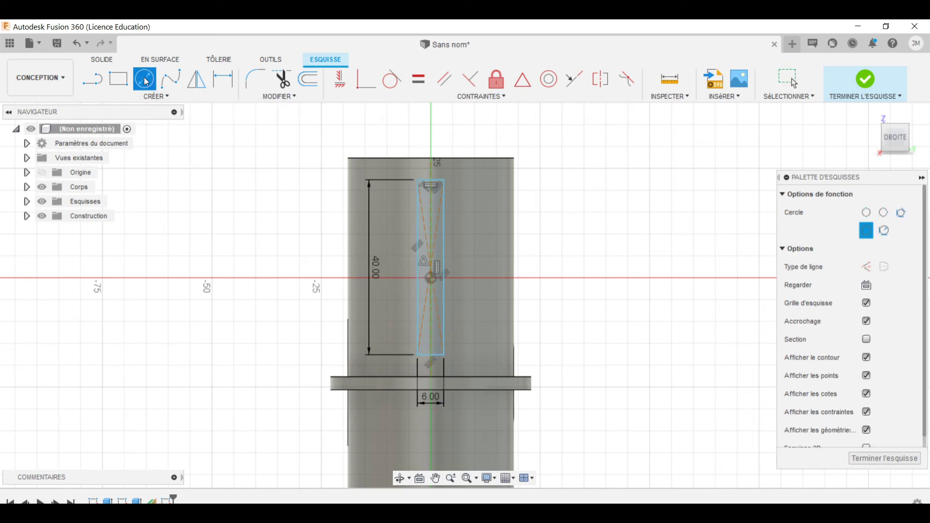
pyautogui.click(903, 213)
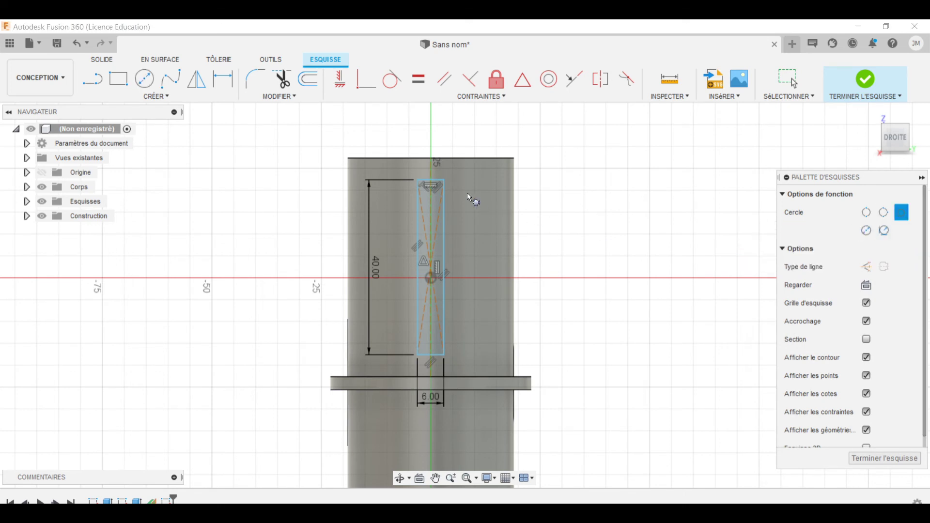
pyautogui.scroll(-3, 467, 192)
pyautogui.scroll(5, 467, 192)
pyautogui.scroll(2, 467, 193)
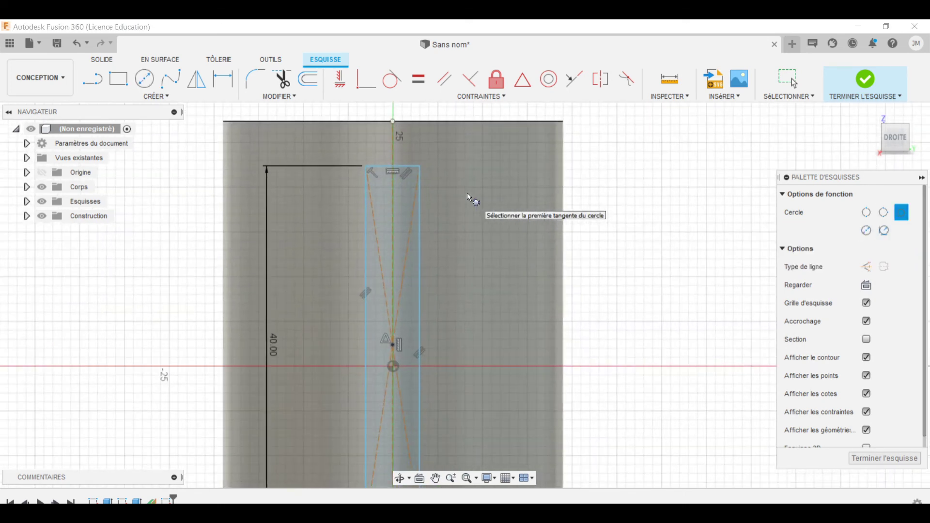
pyautogui.click(365, 195)
pyautogui.click(366, 196)
pyautogui.click(394, 167)
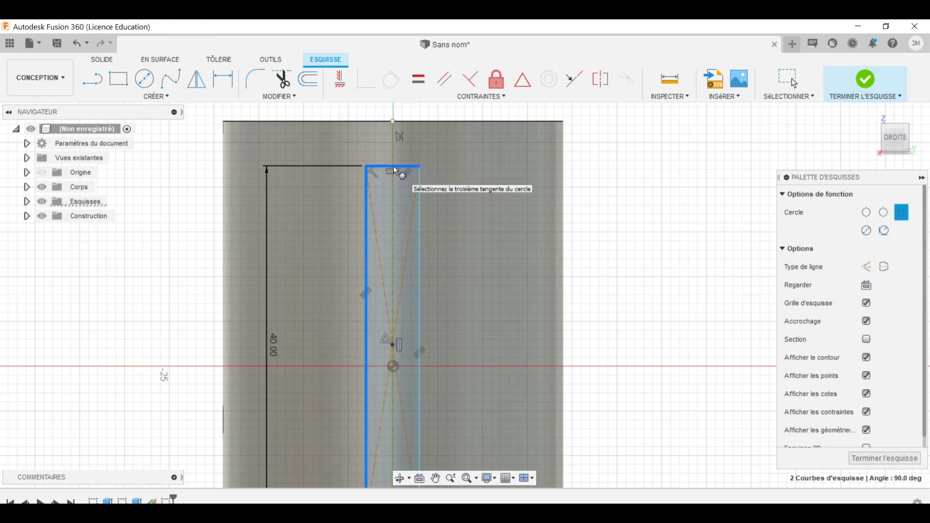
pyautogui.click(422, 196)
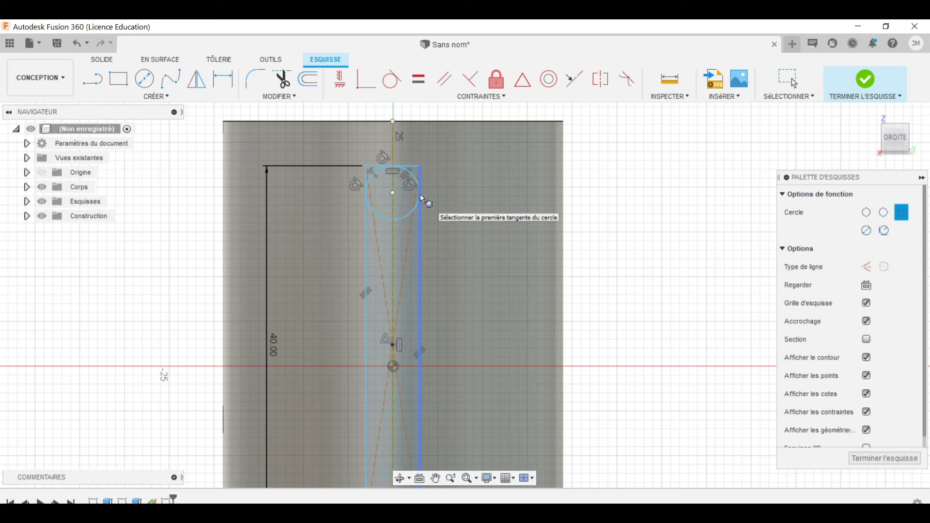
# Add a three-tangent circle inside the rectangle's lower end, tangent to its right, bottom and left edges, and finish the sketch
pyautogui.scroll(-6, 420, 193)
pyautogui.scroll(4, 412, 324)
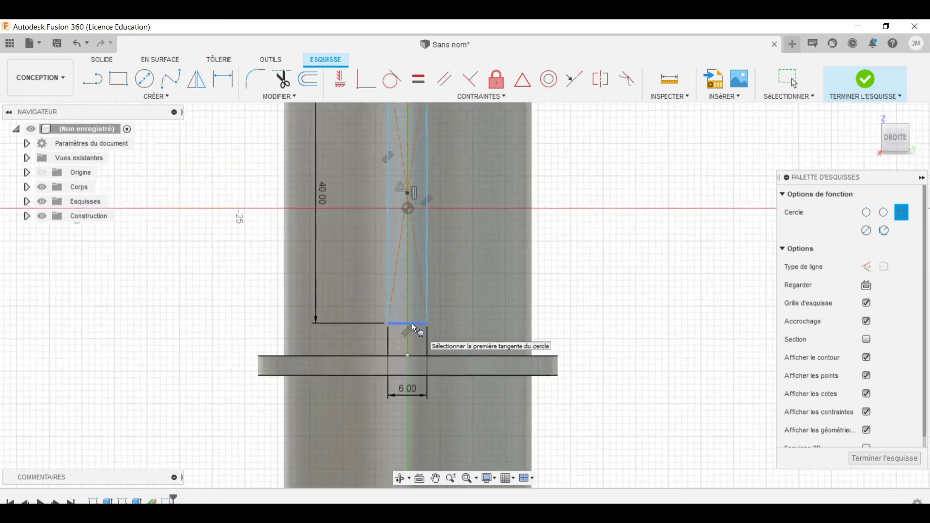
pyautogui.scroll(3, 412, 323)
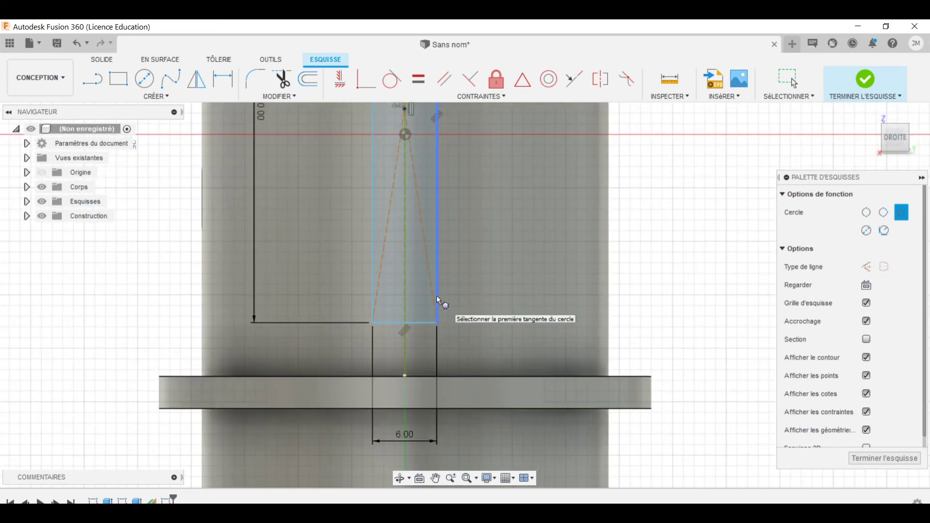
pyautogui.click(438, 300)
pyautogui.click(414, 321)
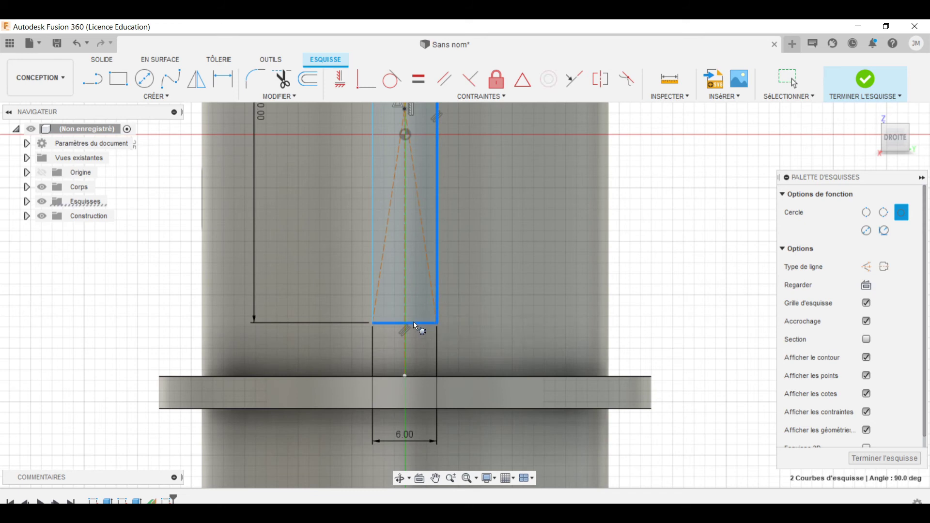
pyautogui.click(372, 287)
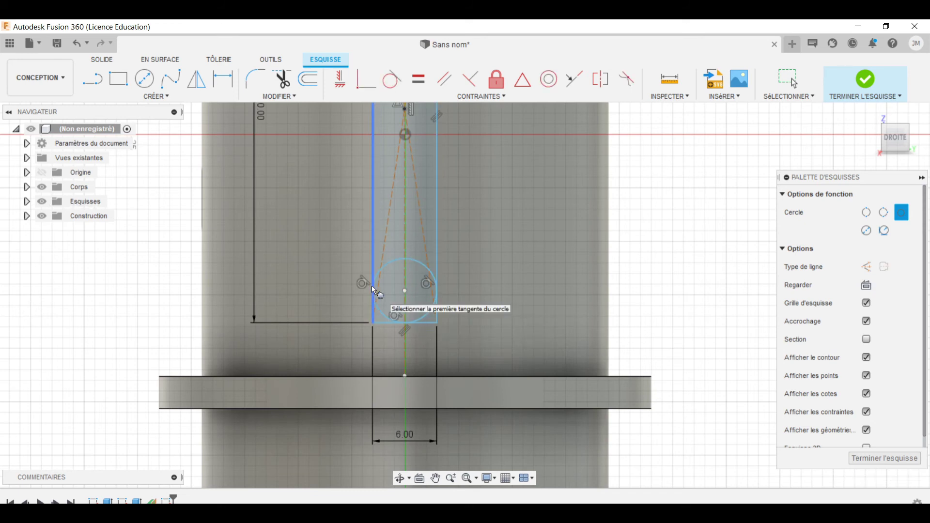
pyautogui.click(867, 80)
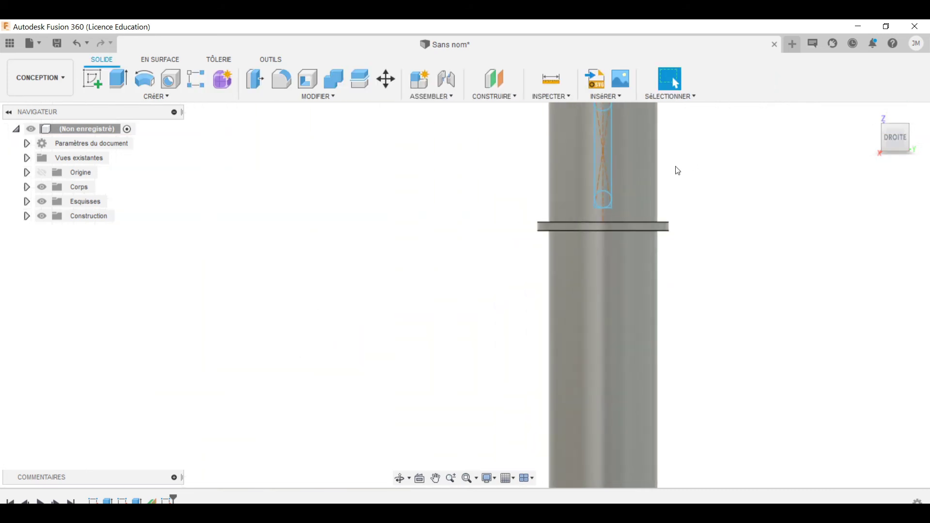
# Cut the rounded keyway into the shaft by extruding both circles and the area between them by -3 mm
pyautogui.moveTo(894, 143)
pyautogui.mouseDown()
pyautogui.moveTo(869, 142)
pyautogui.moveTo(815, 166)
pyautogui.mouseUp()
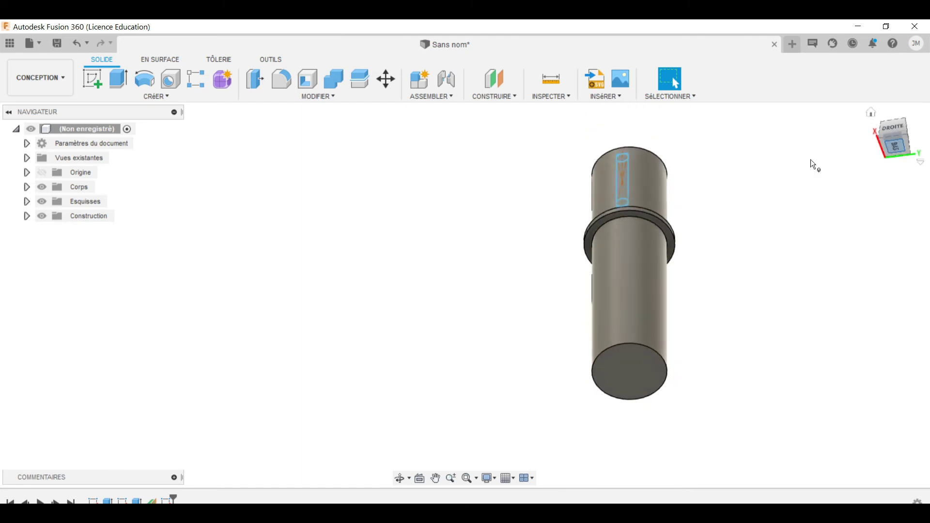
pyautogui.scroll(-5, 612, 157)
pyautogui.scroll(5, 612, 157)
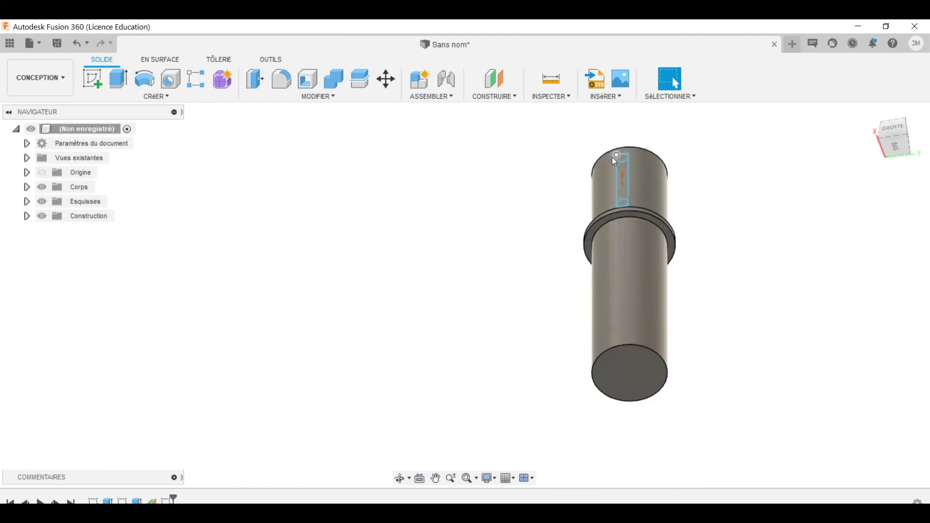
pyautogui.scroll(5, 612, 157)
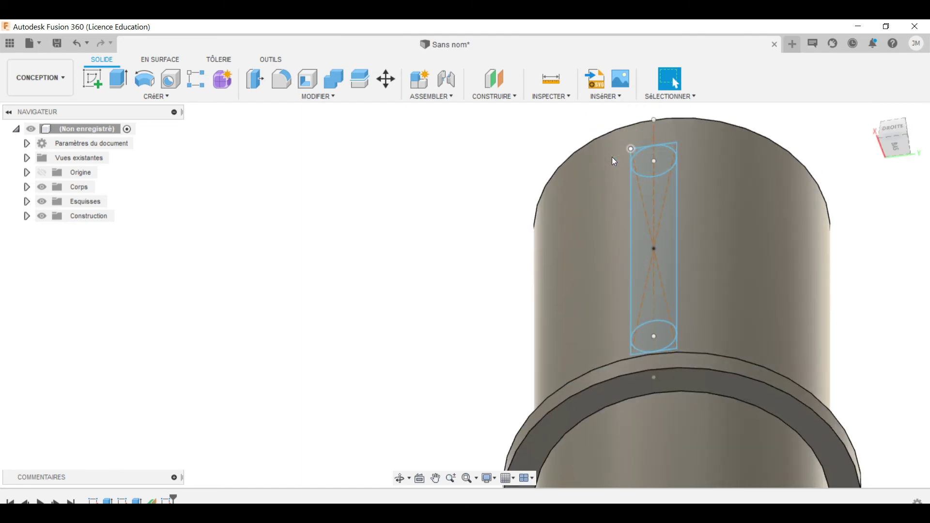
pyautogui.click(663, 160)
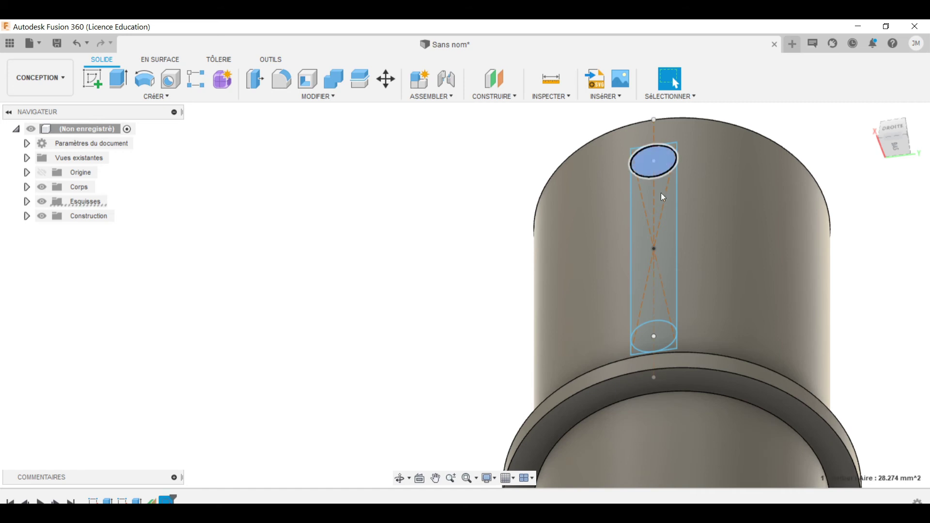
pyautogui.keyDown('ctrl'); pyautogui.click(668, 219); pyautogui.keyUp('ctrl')
pyautogui.keyDown('ctrl'); pyautogui.click(667, 333); pyautogui.keyUp('ctrl')
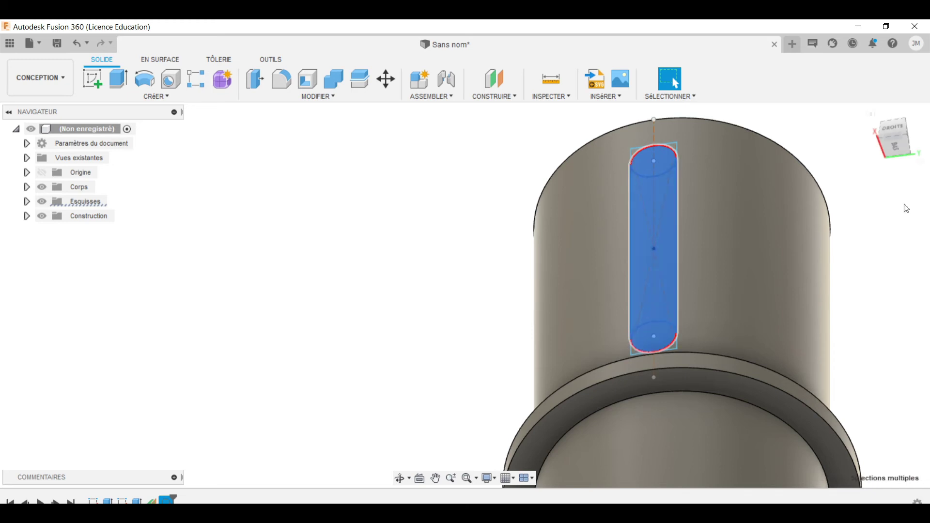
pyautogui.click(117, 80)
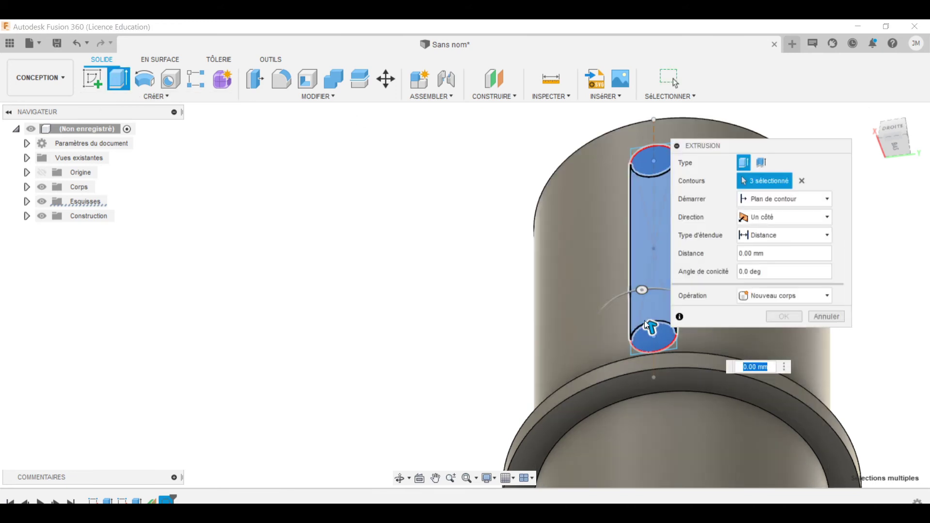
pyautogui.moveTo(652, 331); pyautogui.dragTo(656, 353)
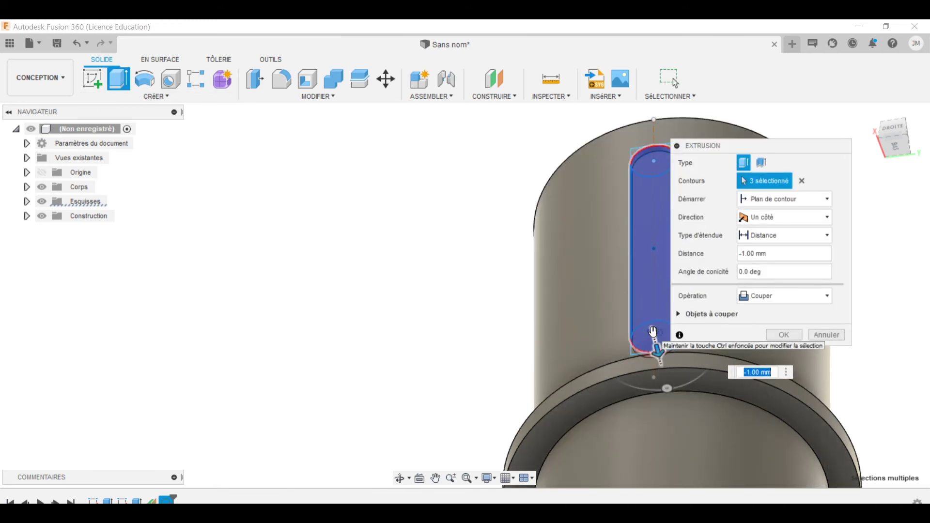
pyautogui.write('-3')
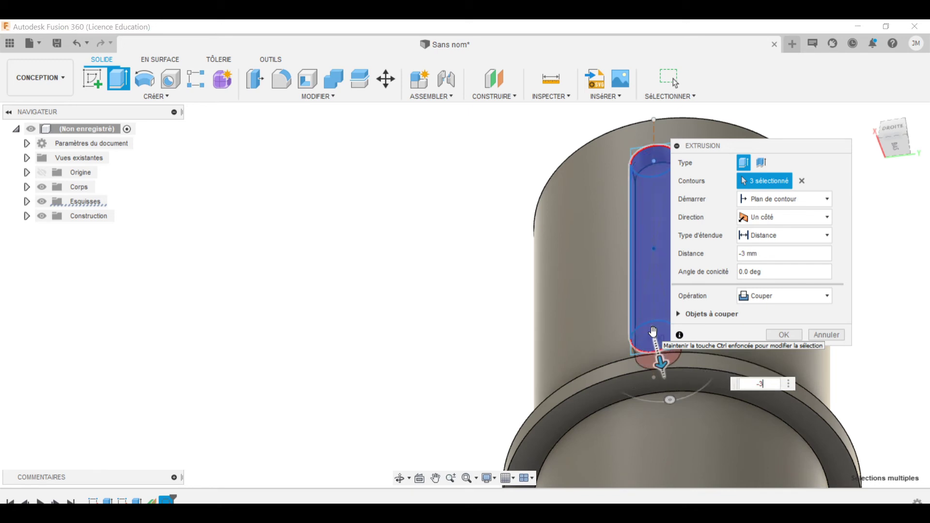
pyautogui.press('Return')
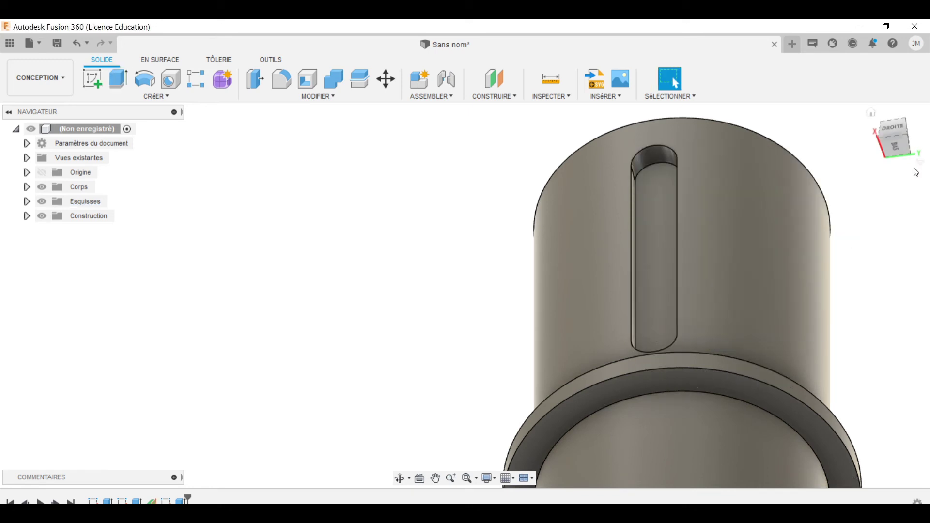
# Create a sketch on the shaft's top end face
pyautogui.moveTo(893, 132)
pyautogui.mouseDown()
pyautogui.moveTo(893, 143)
pyautogui.moveTo(896, 136)
pyautogui.mouseUp()
pyautogui.click(872, 113)
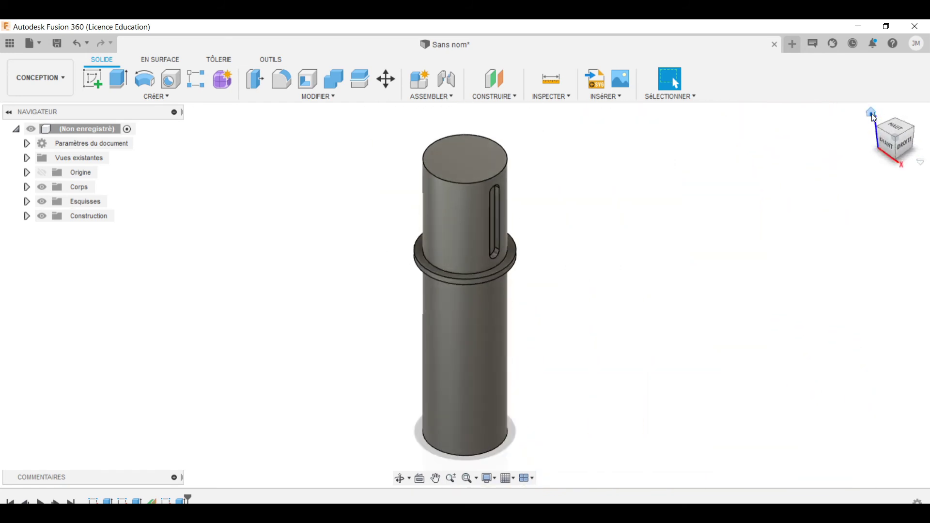
pyautogui.scroll(2, 502, 221)
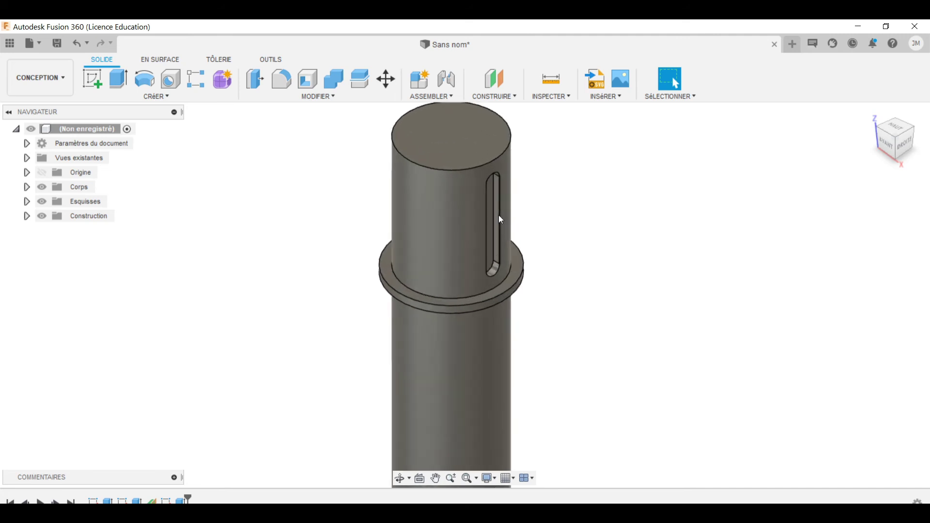
pyautogui.scroll(-2, 500, 220)
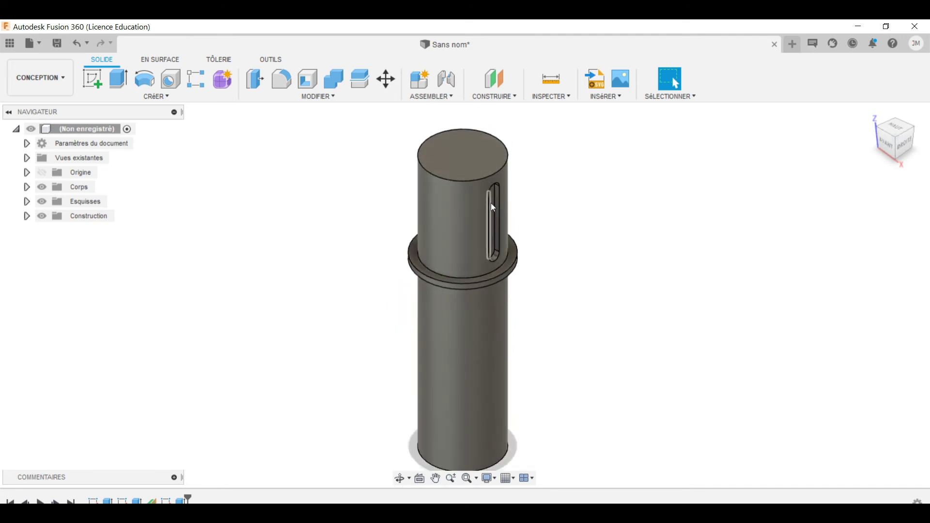
pyautogui.click(461, 157)
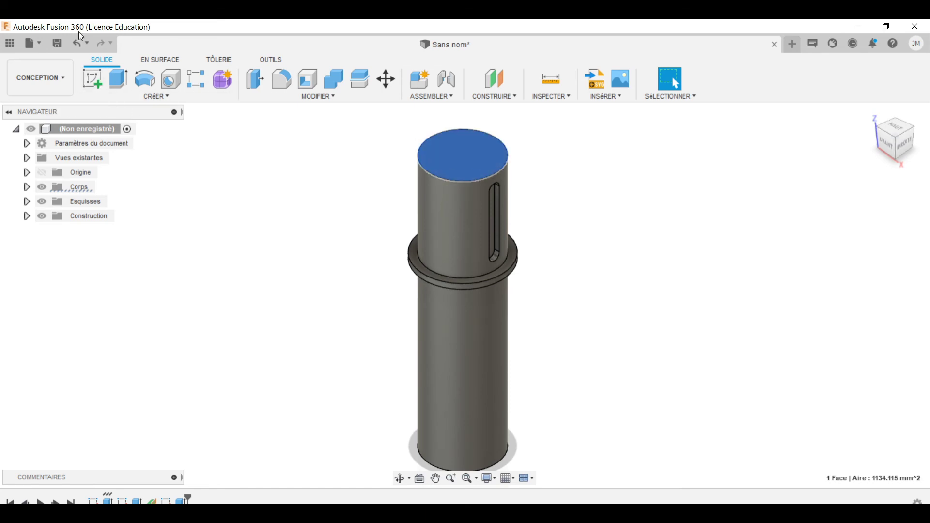
pyautogui.click(94, 83)
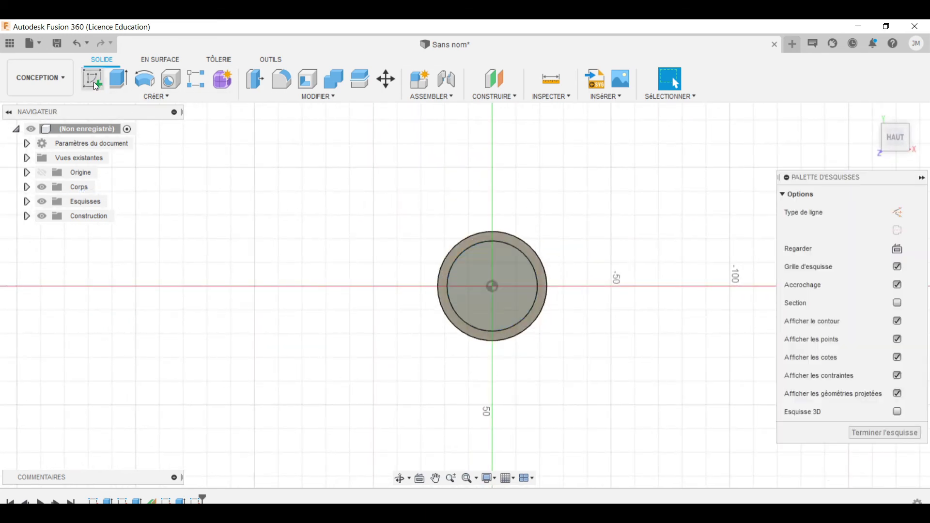
# Draw a 6 mm diameter circle at the centre of the shaft's top face and finish the sketch
pyautogui.click(145, 78)
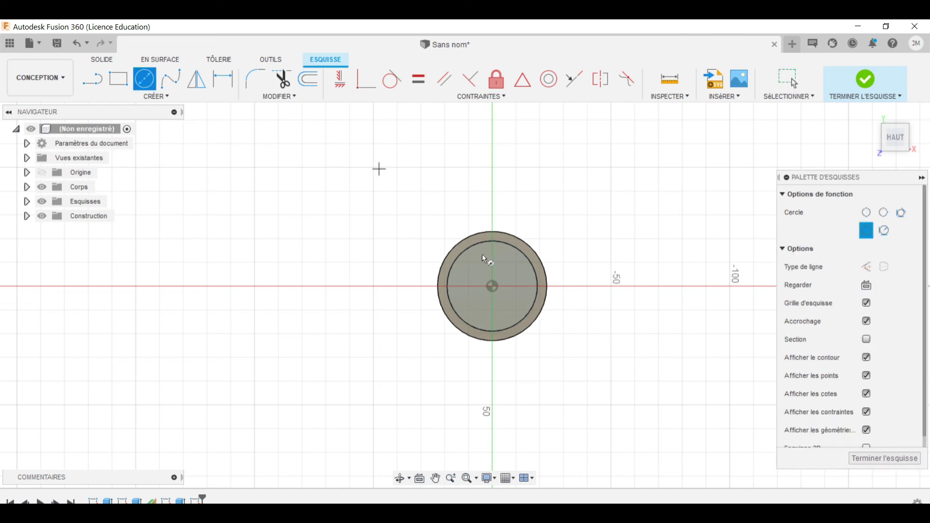
pyautogui.click(502, 277)
pyautogui.write('6')
pyautogui.press('Return')
pyautogui.press('Escape')
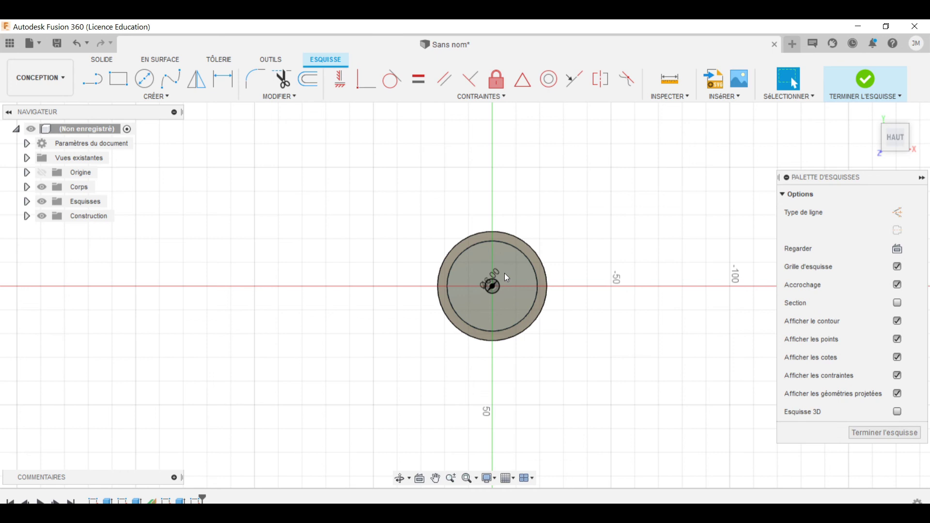
pyautogui.scroll(6, 497, 287)
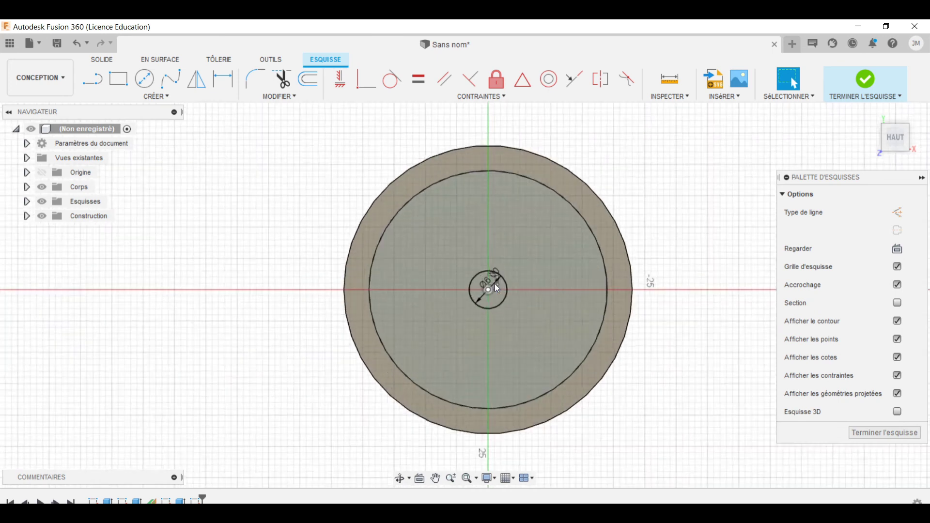
pyautogui.click(872, 76)
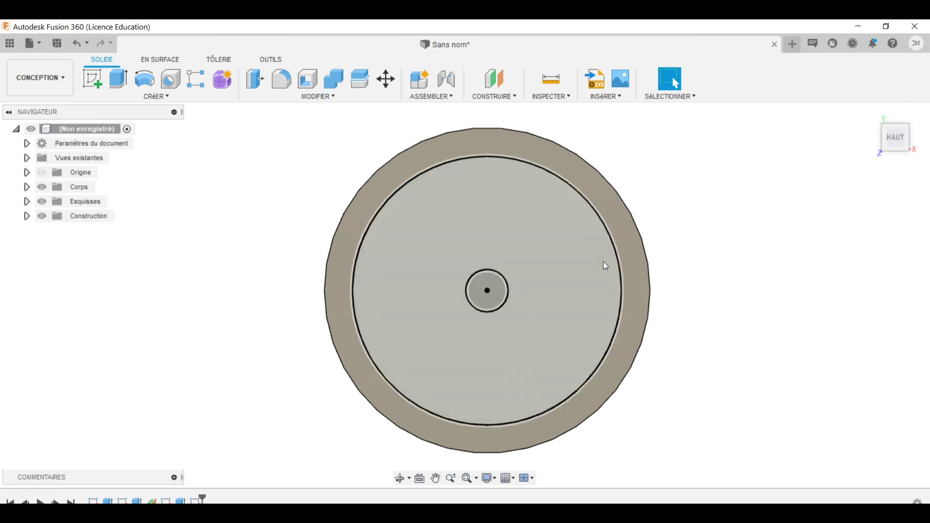
# Cut a central blind hole into the shaft's top end by extruding the 6 mm circle by -20 mm
pyautogui.click(499, 289)
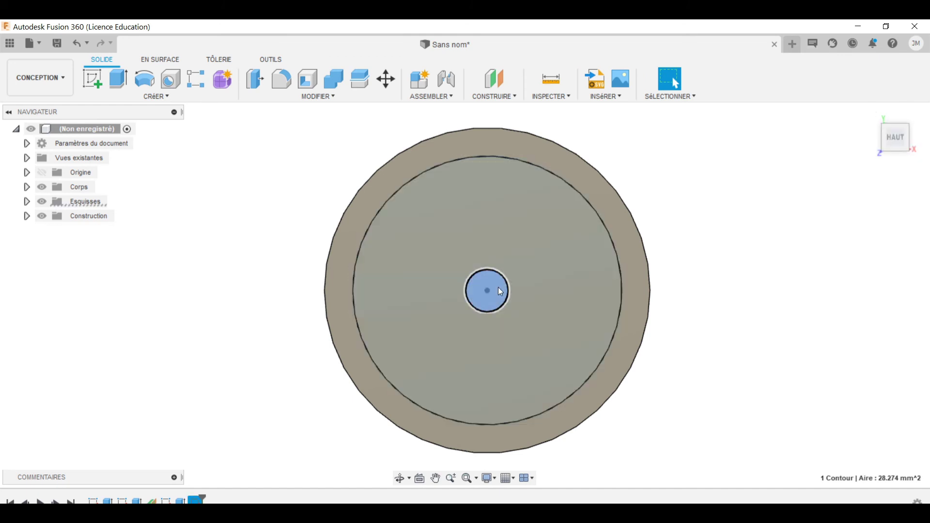
pyautogui.click(118, 79)
pyautogui.moveTo(899, 139); pyautogui.dragTo(897, 73)
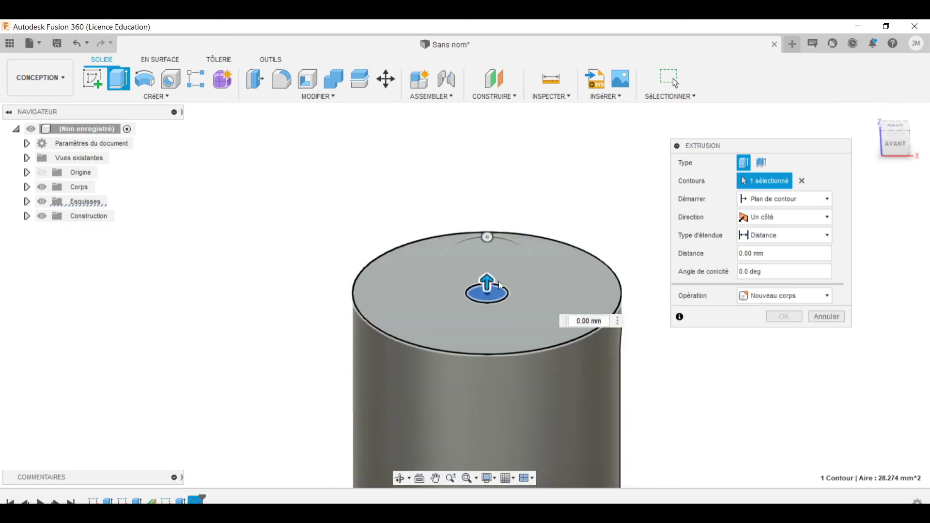
pyautogui.moveTo(487, 282); pyautogui.dragTo(491, 346)
pyautogui.write('-20')
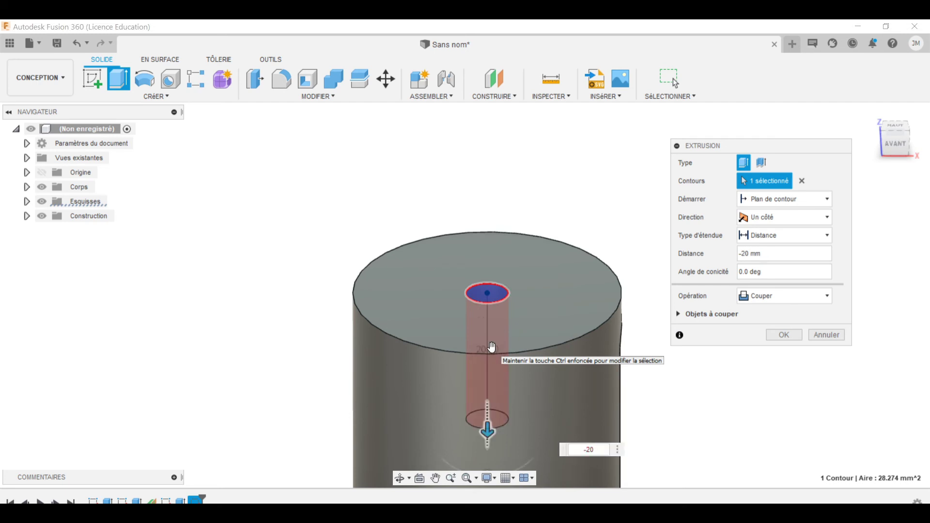
pyautogui.press('Return')
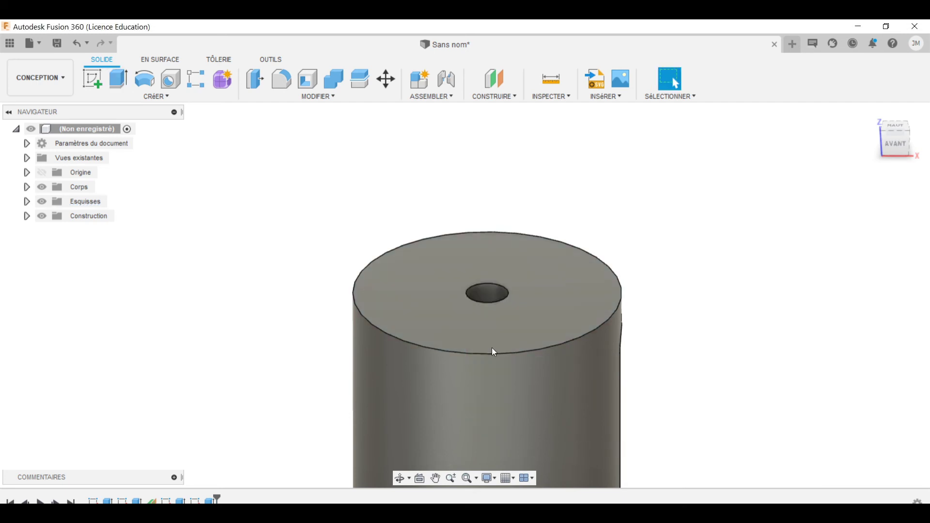
# Add a full-length, non-modelled ISO metric M6x1 thread, class 6H, right-hand, to the central hole in the shaft's top end
pyautogui.moveTo(891, 136); pyautogui.dragTo(809, 473)
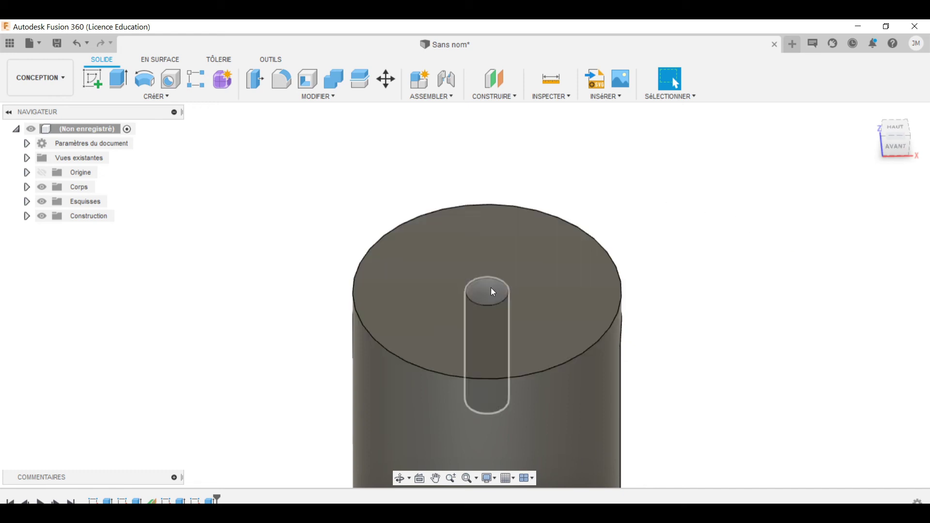
pyautogui.click(491, 289)
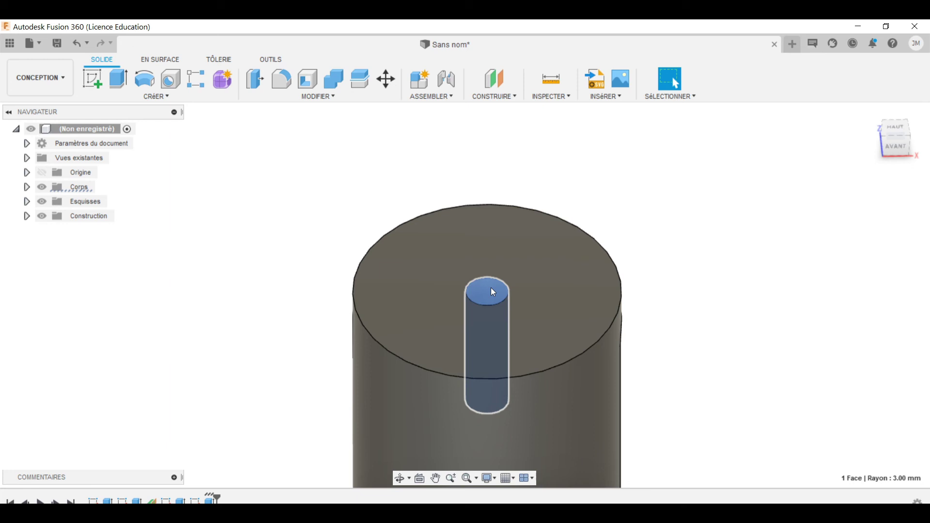
pyautogui.click(494, 293)
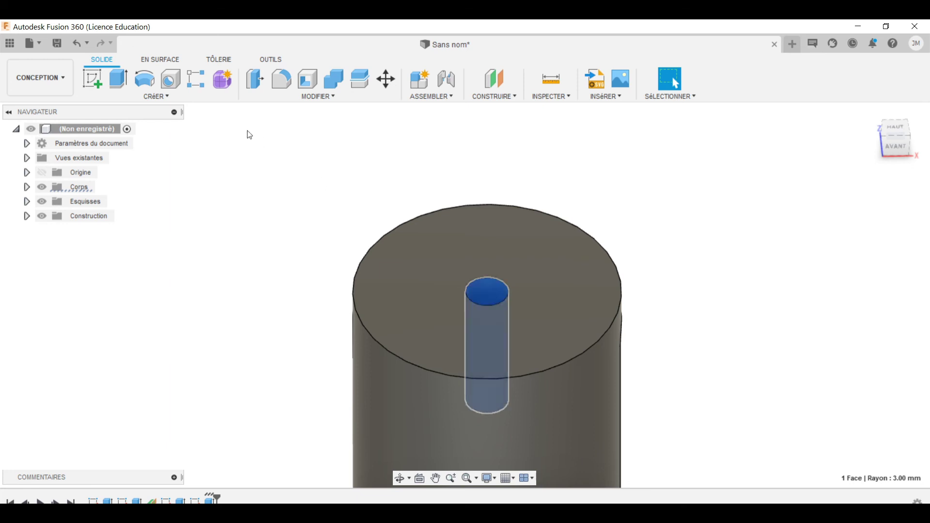
pyautogui.click(170, 96)
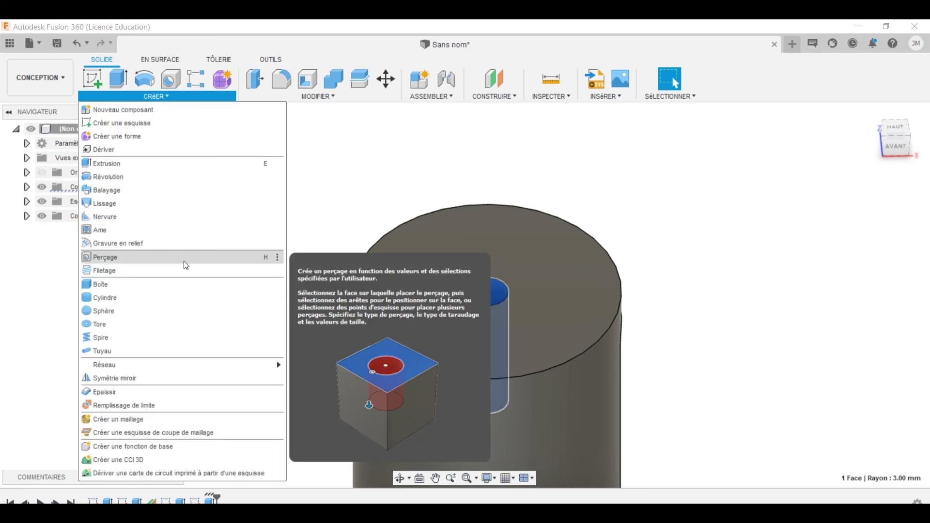
pyautogui.click(134, 271)
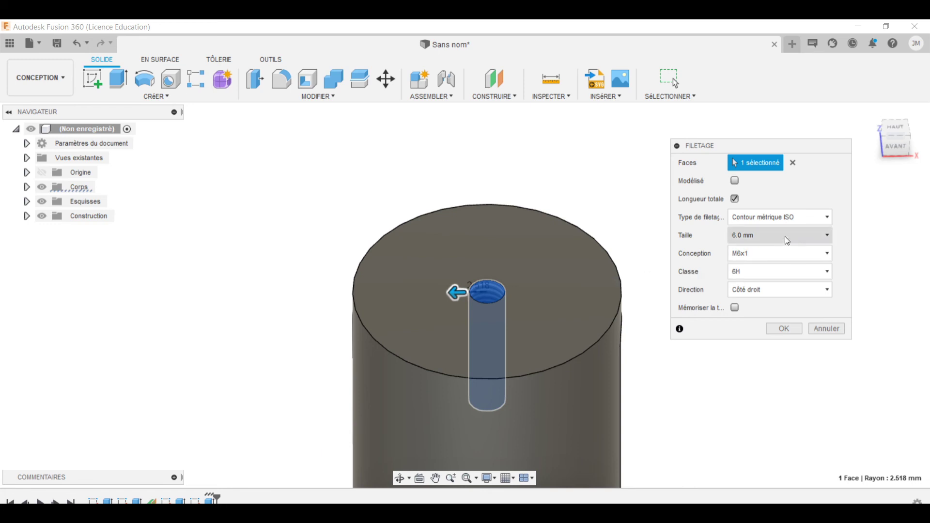
pyautogui.click(821, 221)
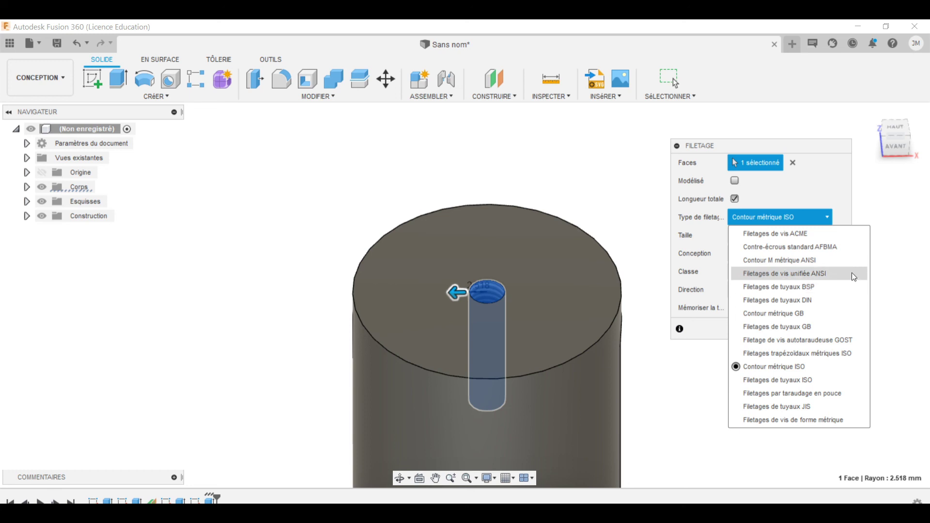
pyautogui.click(815, 367)
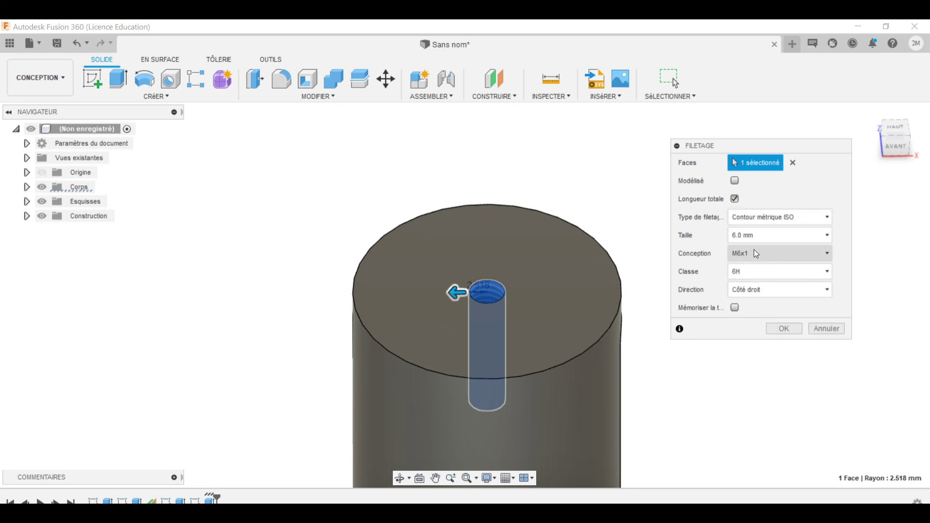
pyautogui.click(773, 256)
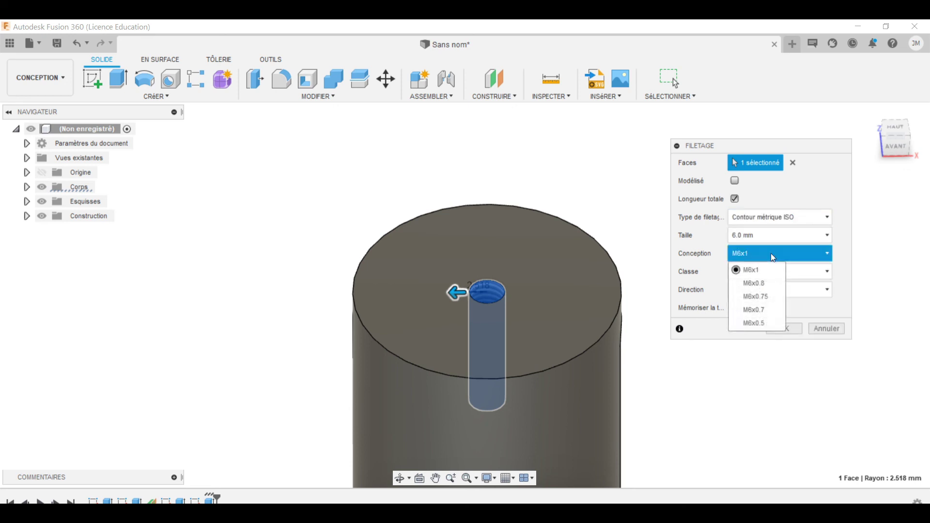
pyautogui.click(771, 253)
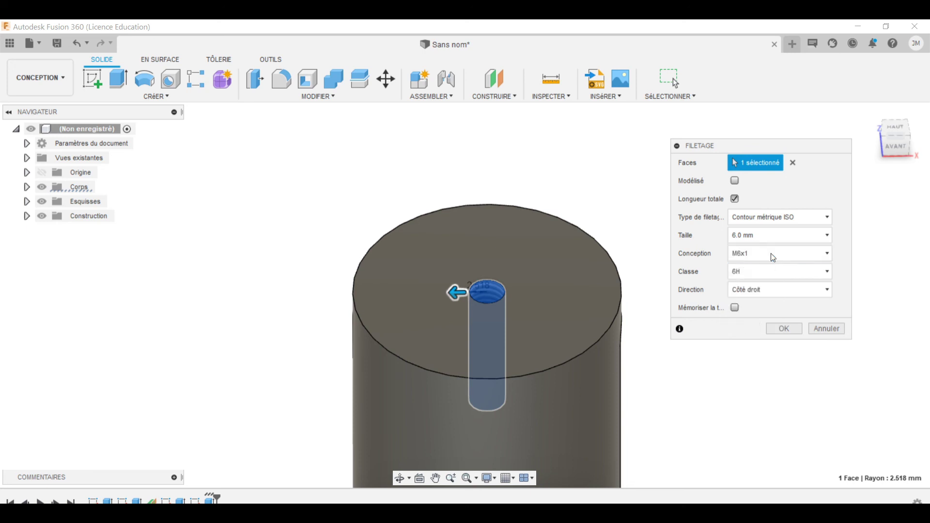
pyautogui.click(757, 292)
pyautogui.click(757, 293)
pyautogui.click(778, 329)
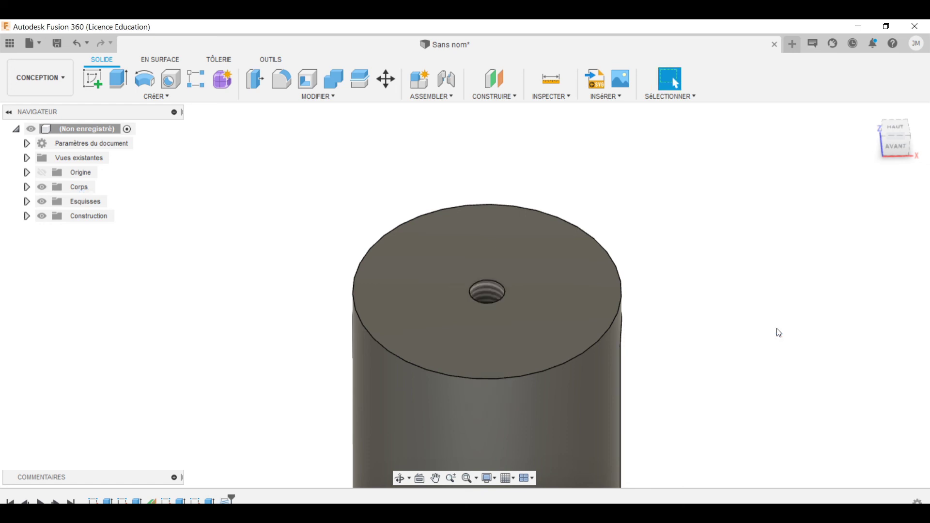
# Chamfer the outer circular edge of the shaft's top end with an equal distance of 1 mm
pyautogui.moveTo(890, 159); pyautogui.dragTo(901, 158)
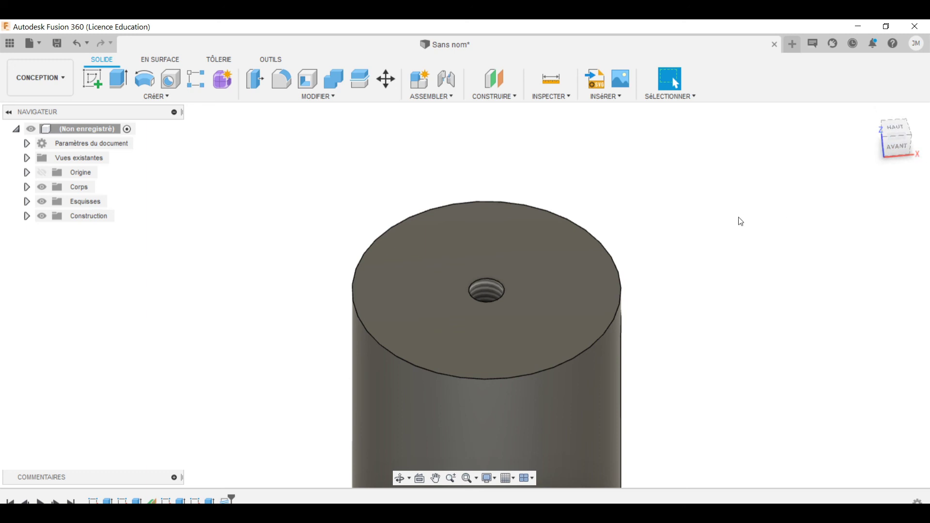
pyautogui.click(621, 316)
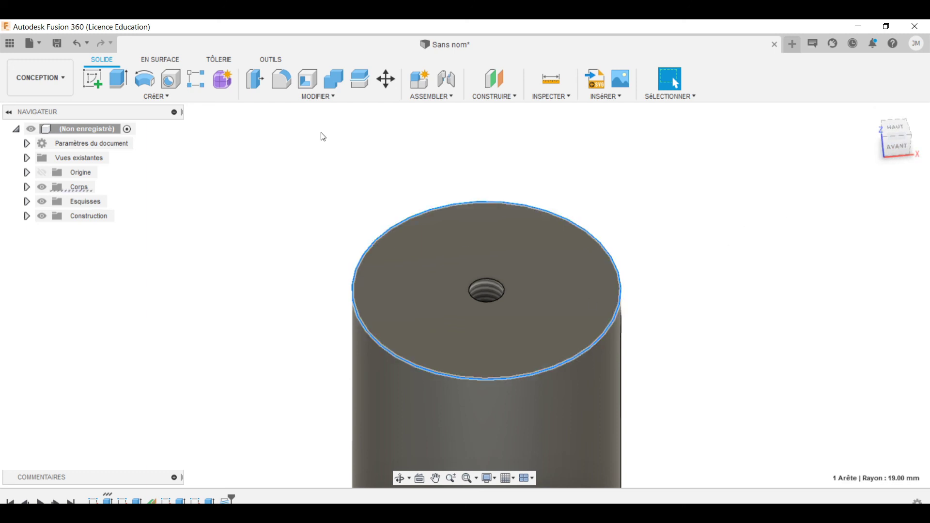
pyautogui.click(300, 97)
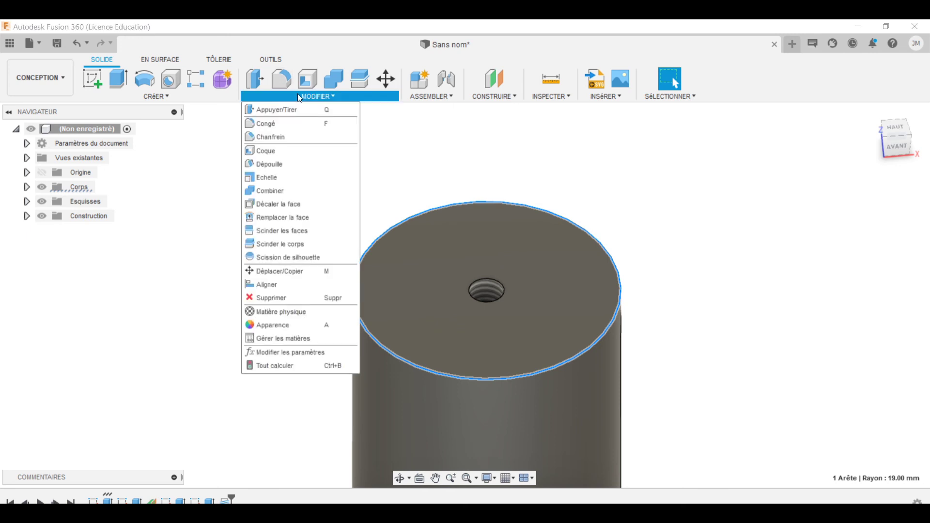
pyautogui.click(283, 139)
pyautogui.write('1')
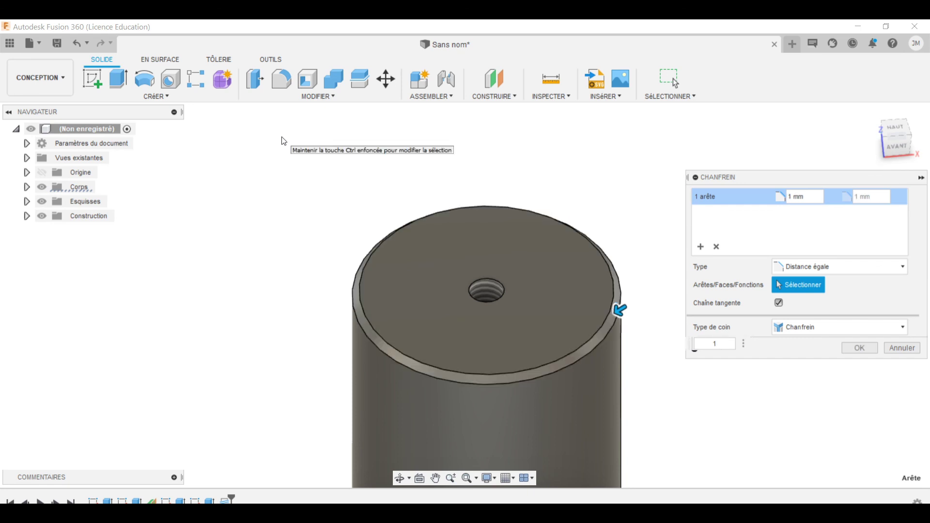
pyautogui.click(860, 348)
pyautogui.scroll(-5, 735, 264)
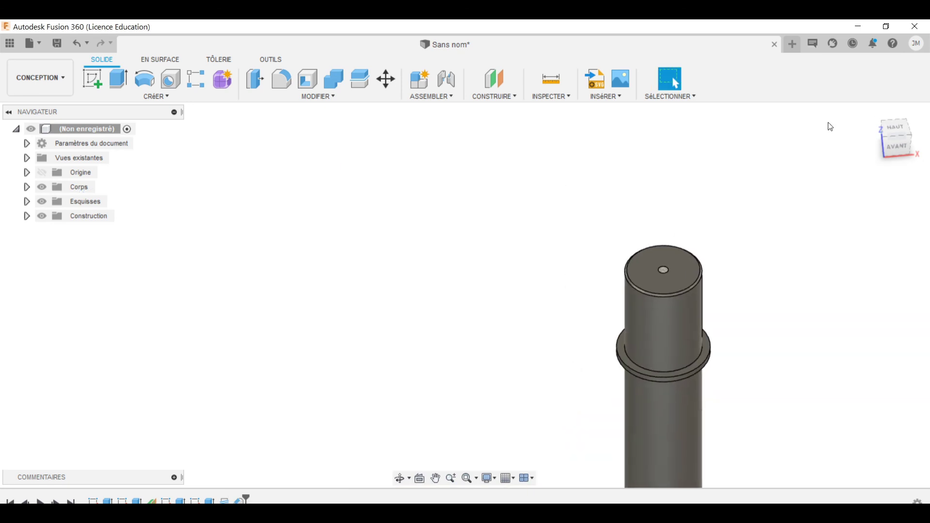
pyautogui.click(871, 114)
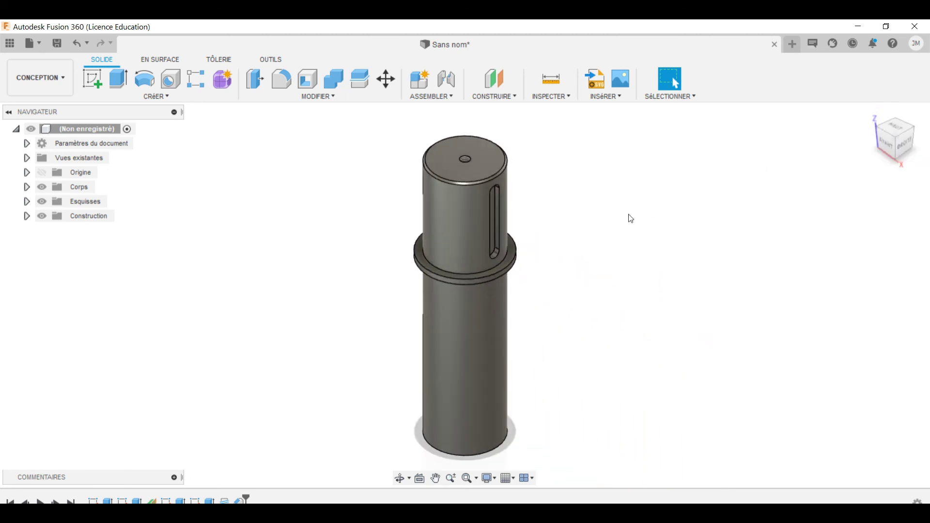